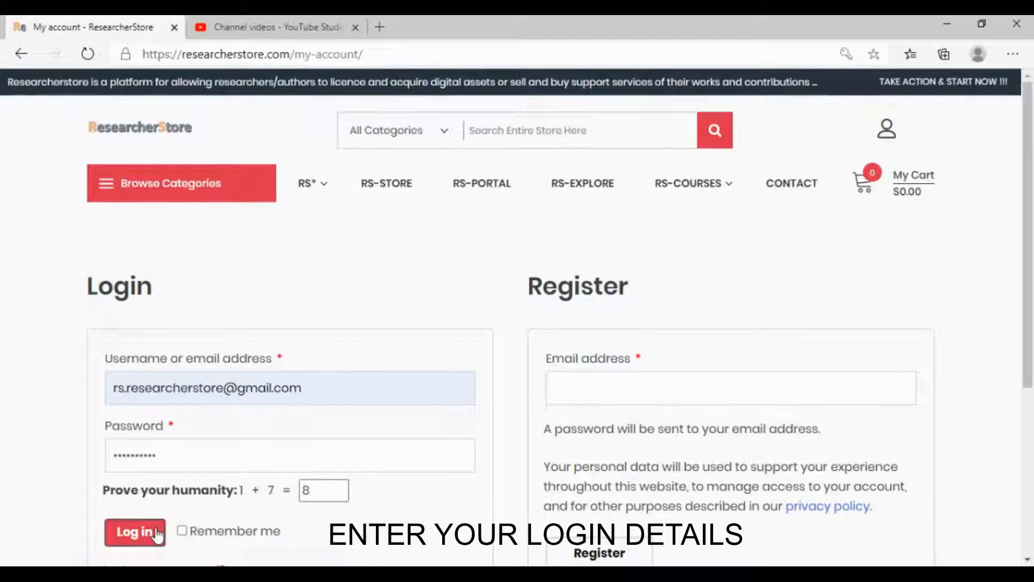
Log in to the store account and open the teacher registration page of RS-Courses.
left_click(158, 532)
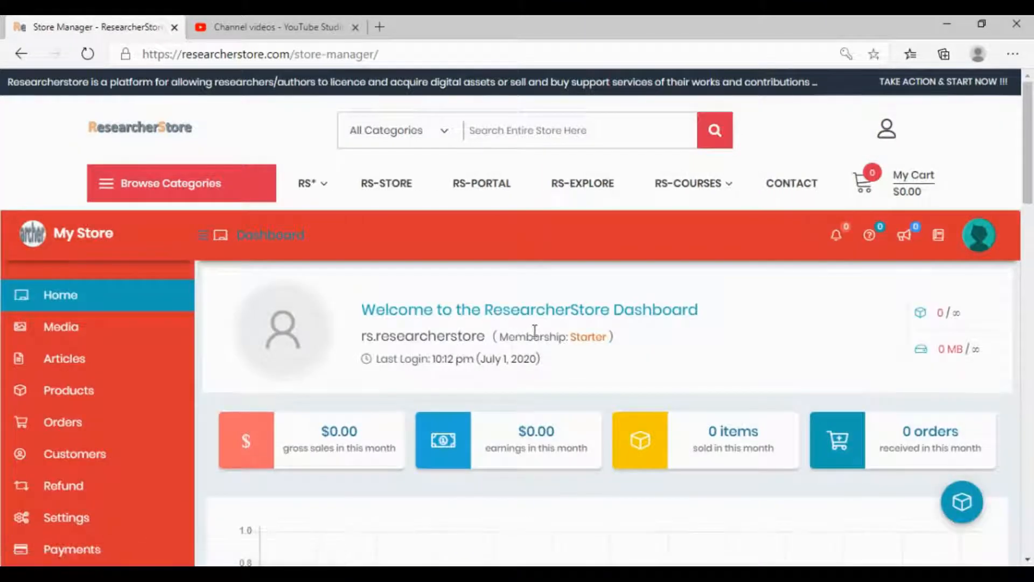
mouse_move(721, 189)
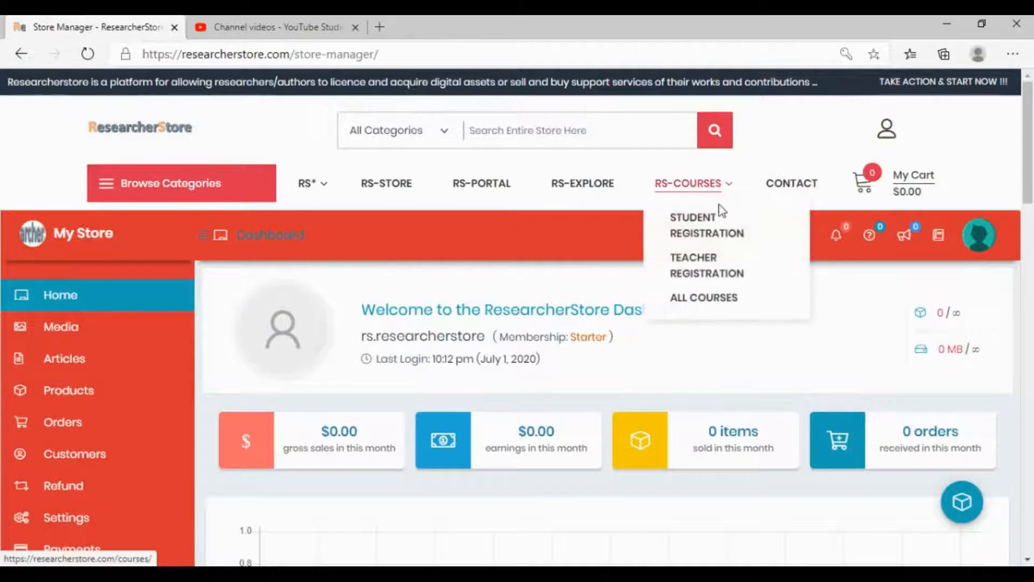
left_click(712, 273)
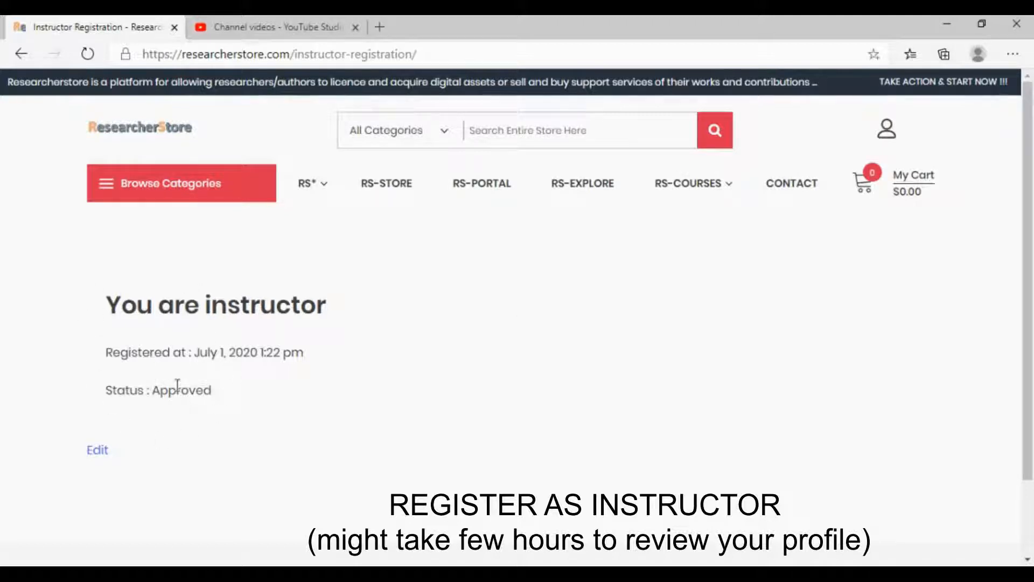
Go to the instructor dashboard and start adding a new course.
left_click(467, 193)
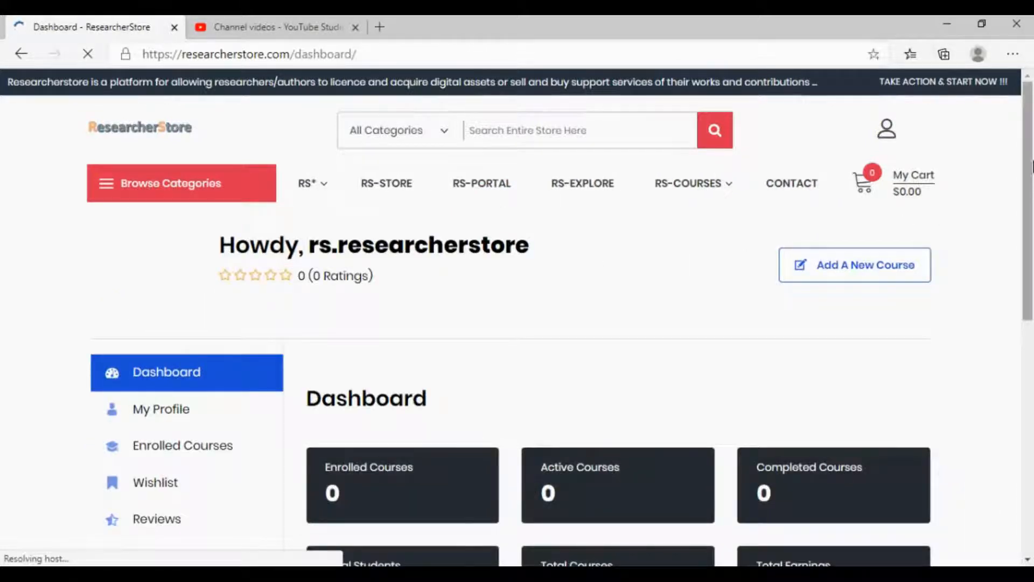
left_click_drag(1032, 164, 1032, 187)
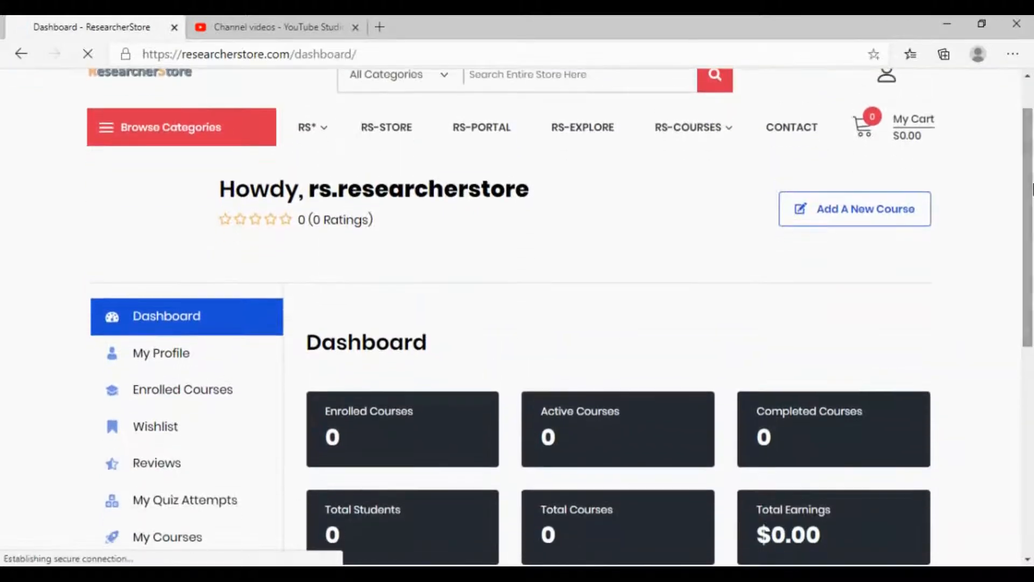
left_click(890, 212)
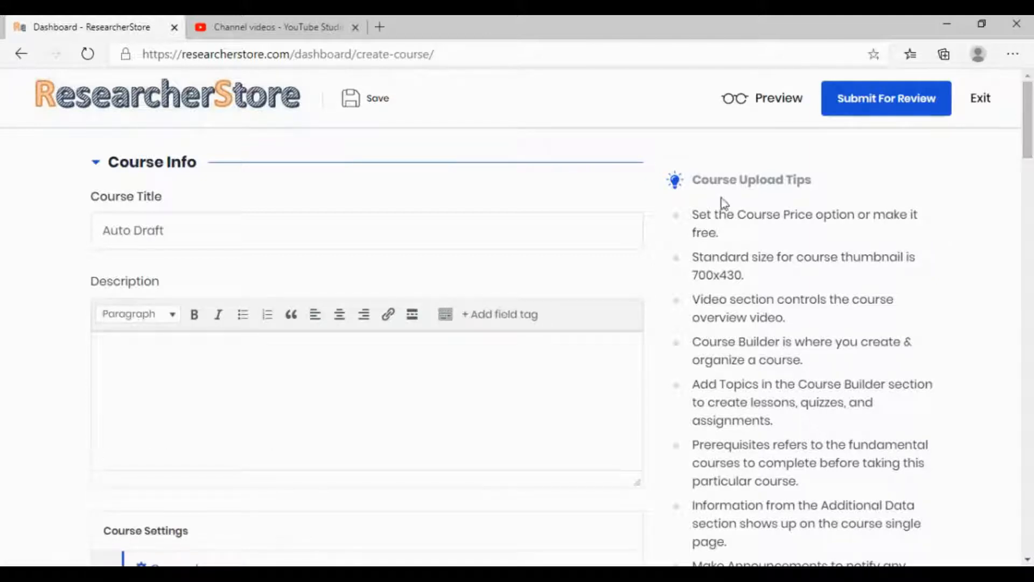
Replace the default course title with "ResearcherStore Tutorials".
left_click(469, 245)
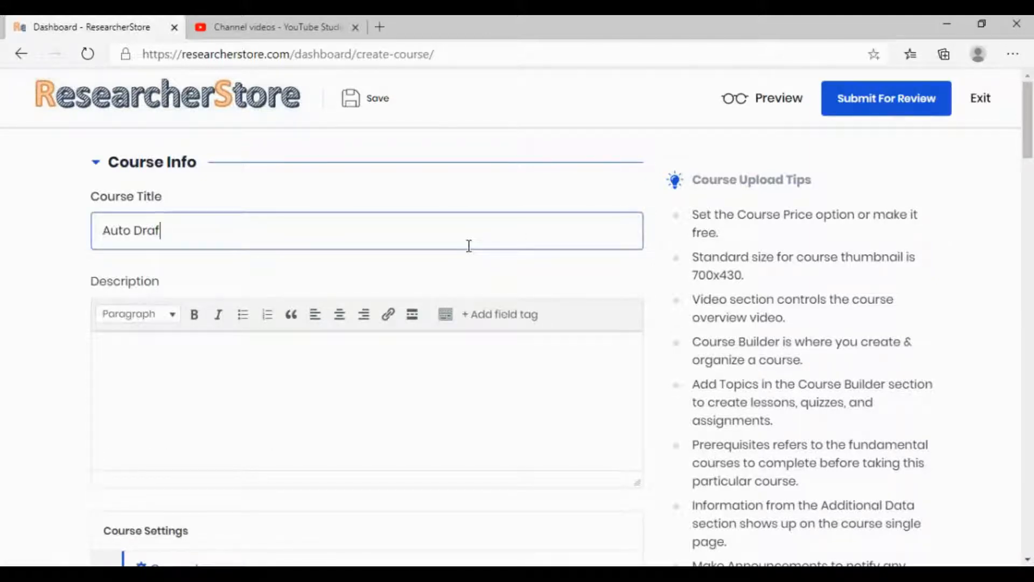
key("BackSpace")
key("BackSpace")
key("BackSpace")
key("BackSpace")
key("BackSpace")
key("BackSpace")
key("BackSpace")
key("BackSpace")
key("BackSpace")
type("ResearcherStore T")
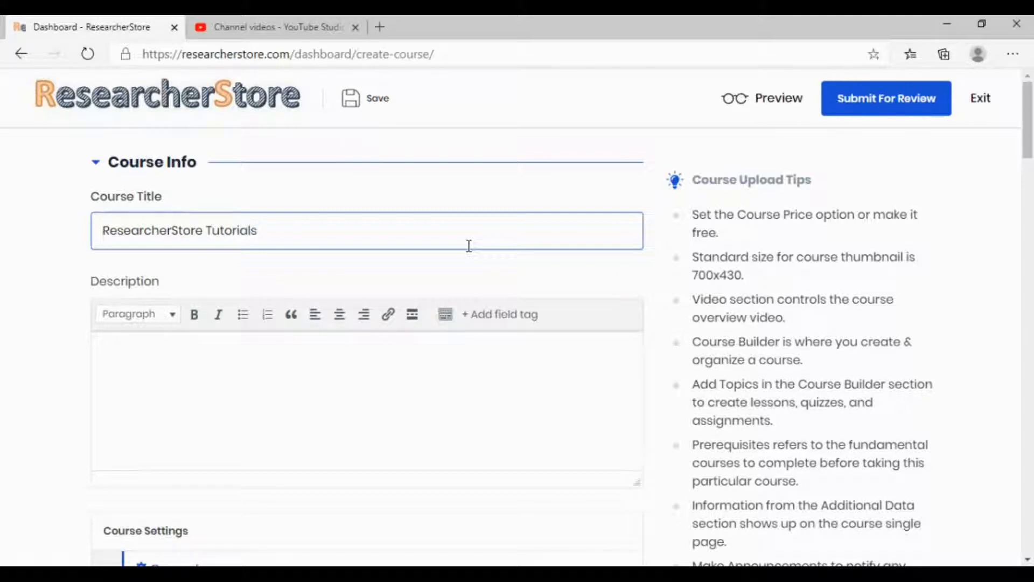
left_click(469, 246)
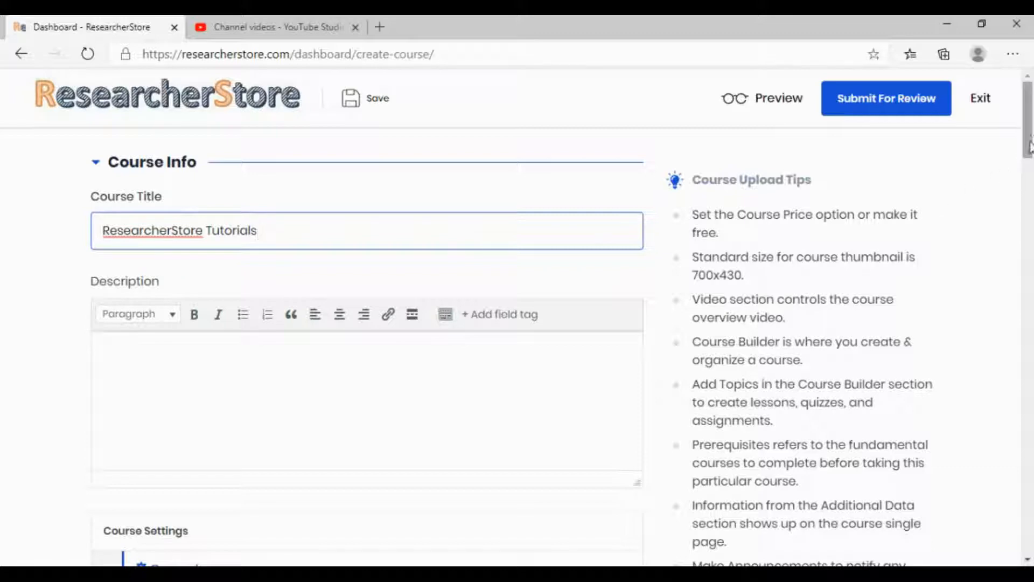
Set the course's difficulty level to Beginner and its maximum number of students to 100.
left_click_drag(1028, 120, 1028, 137)
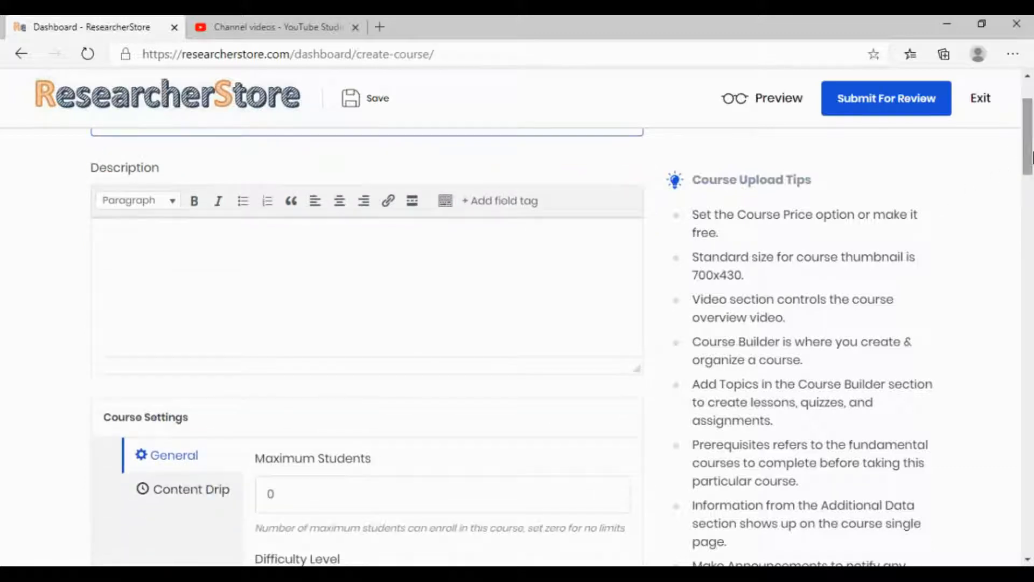
left_click(446, 261)
type("Enter Course Description")
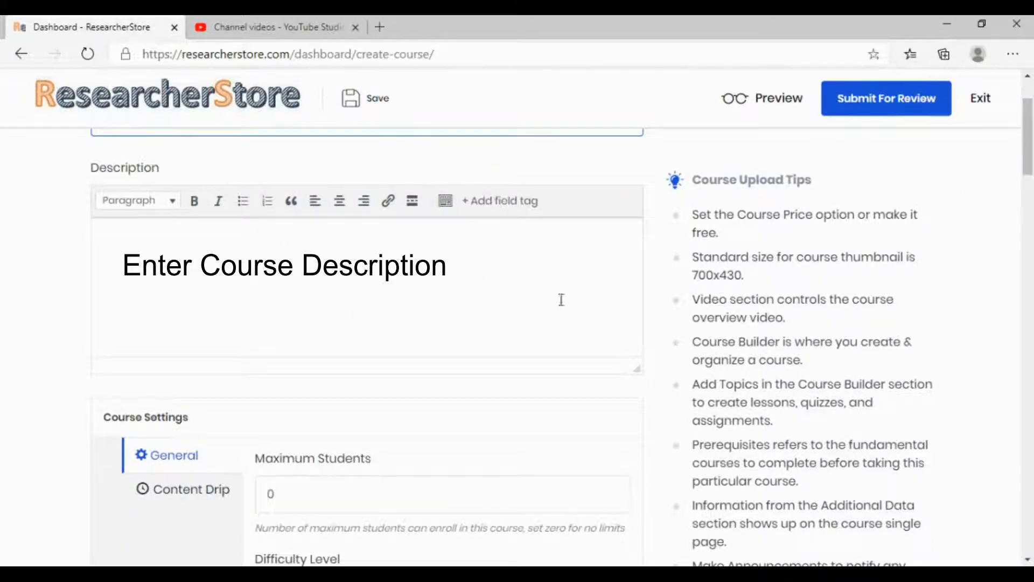
scroll(1030, 177, "down", 2)
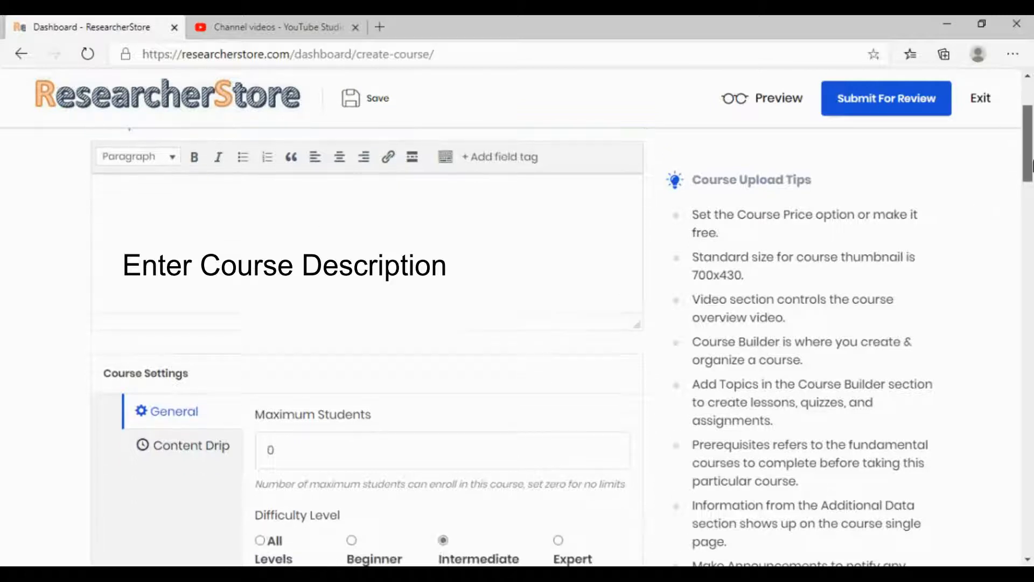
scroll(1030, 176, "down", 1)
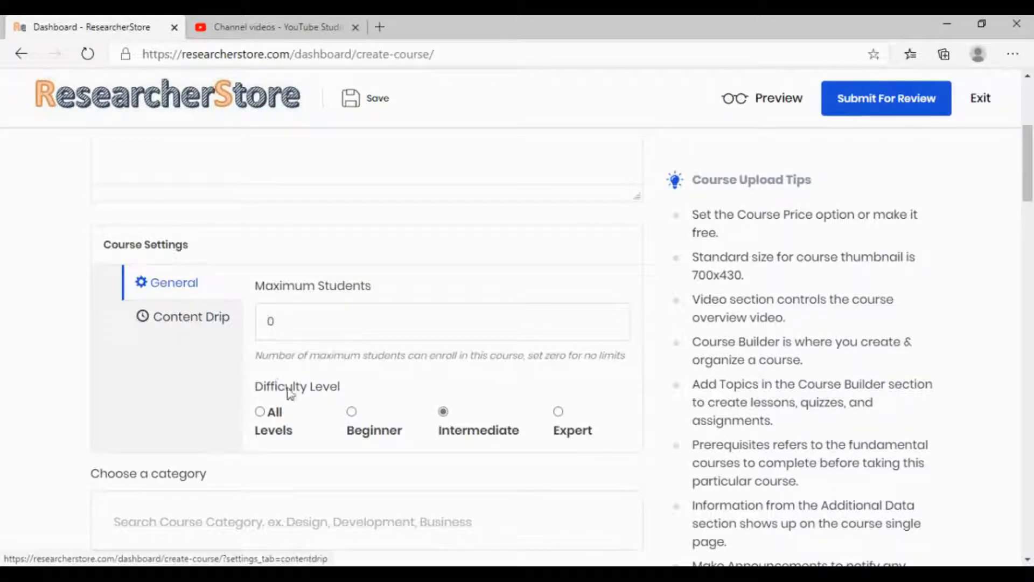
left_click(352, 413)
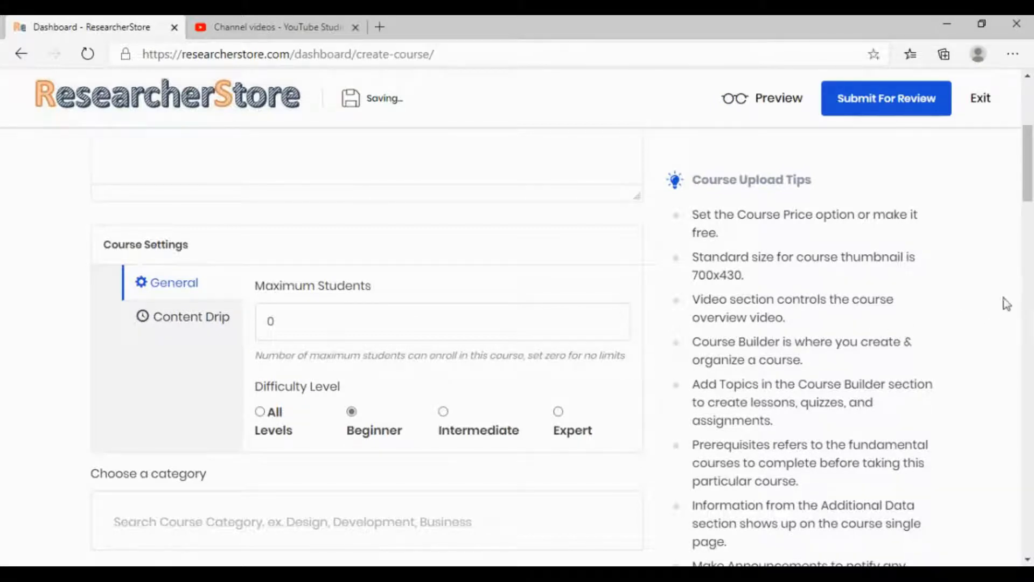
left_click(458, 337)
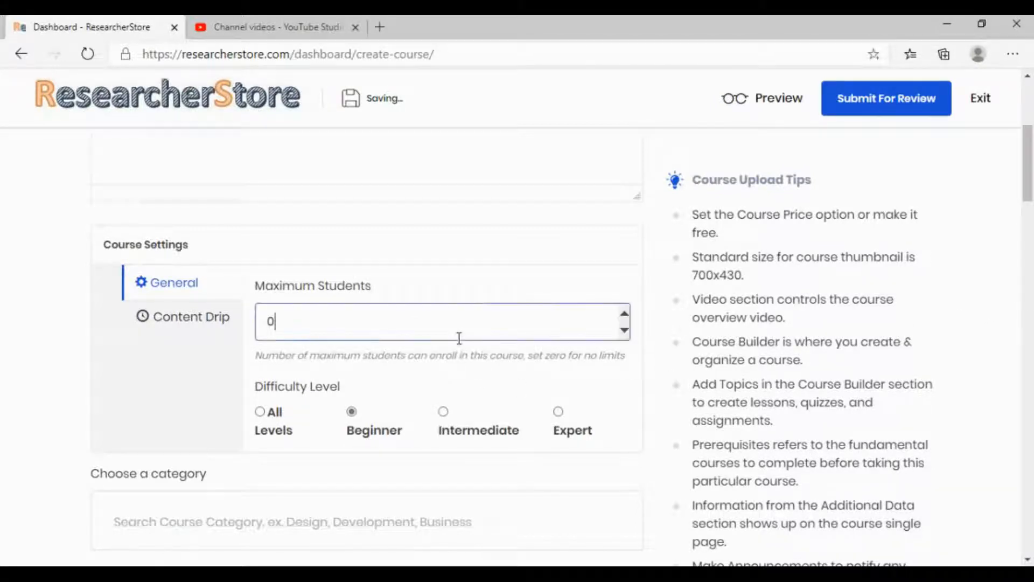
key("BackSpace")
type("100")
Assign the course to the Others category and set the course price to $9.99.
scroll(1033, 236, "down", 3)
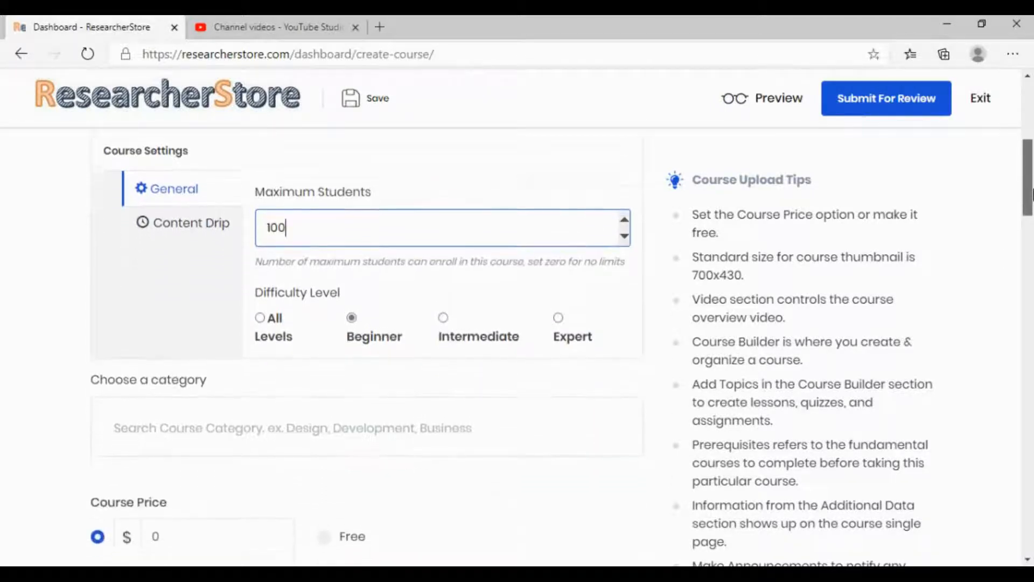
scroll(1033, 204, "down", 2)
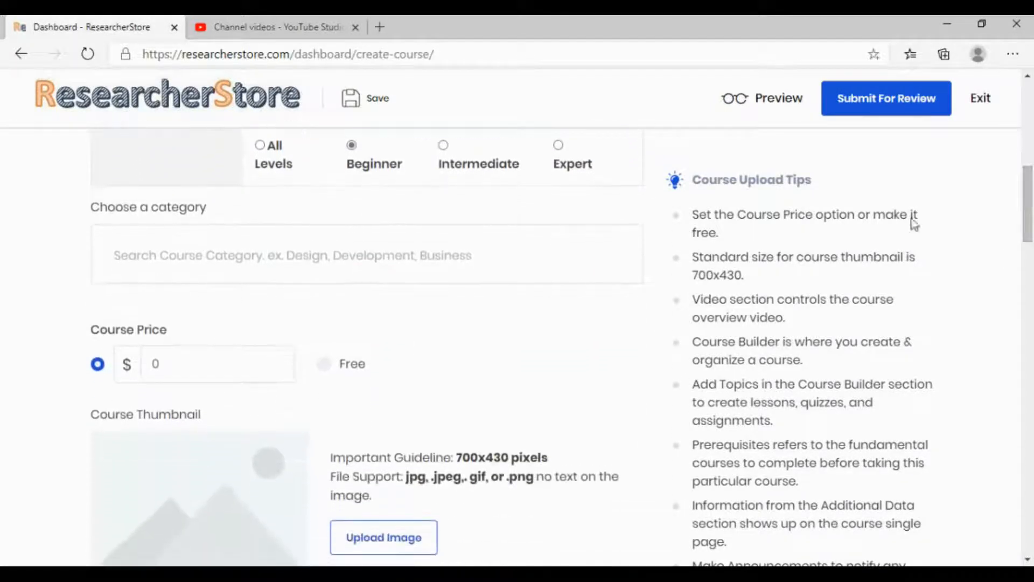
left_click(477, 274)
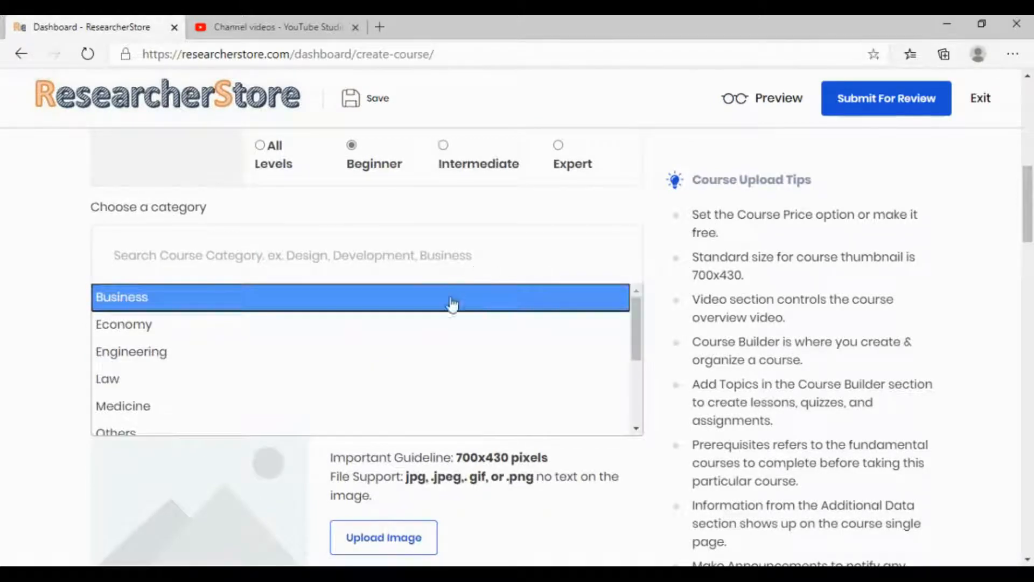
scroll(635, 353, "down", 2)
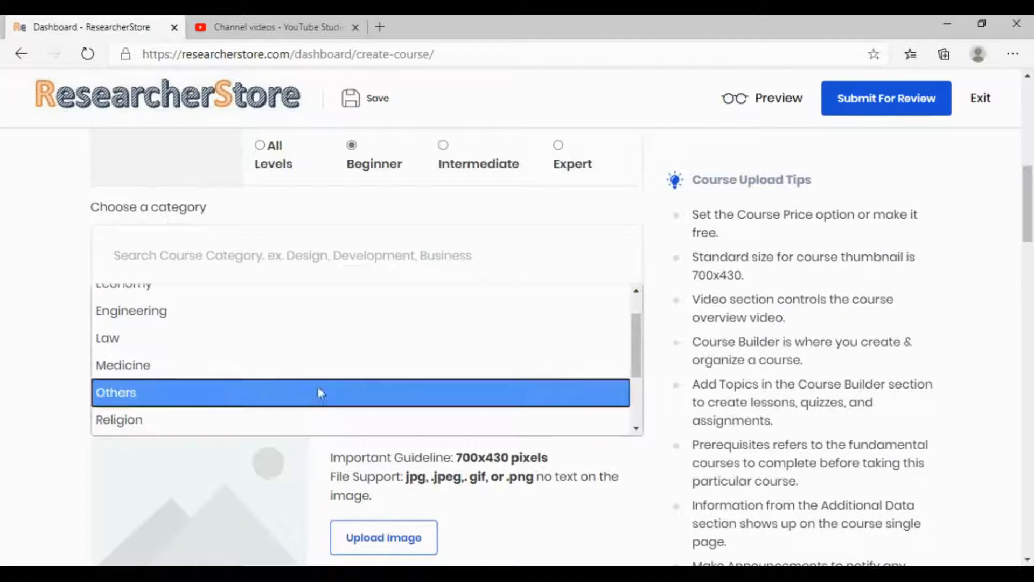
left_click(318, 387)
left_click(263, 366)
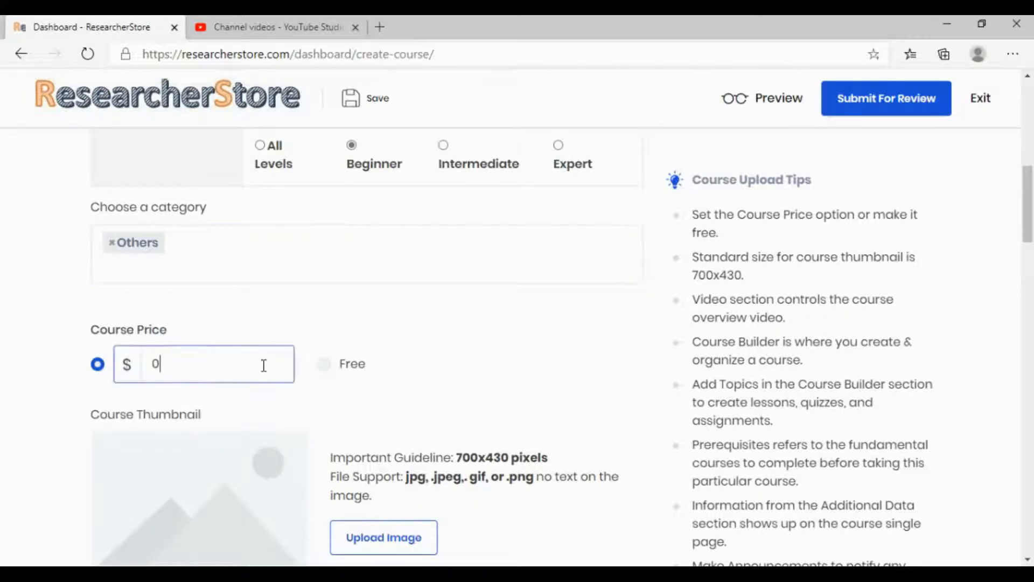
key("BackSpace")
type("9.99")
Upload the image How+to+research+shares_Squarespace from the Desktop's Researcher Store folder and use it as the course thumbnail.
left_click_drag(1032, 211, 1032, 240)
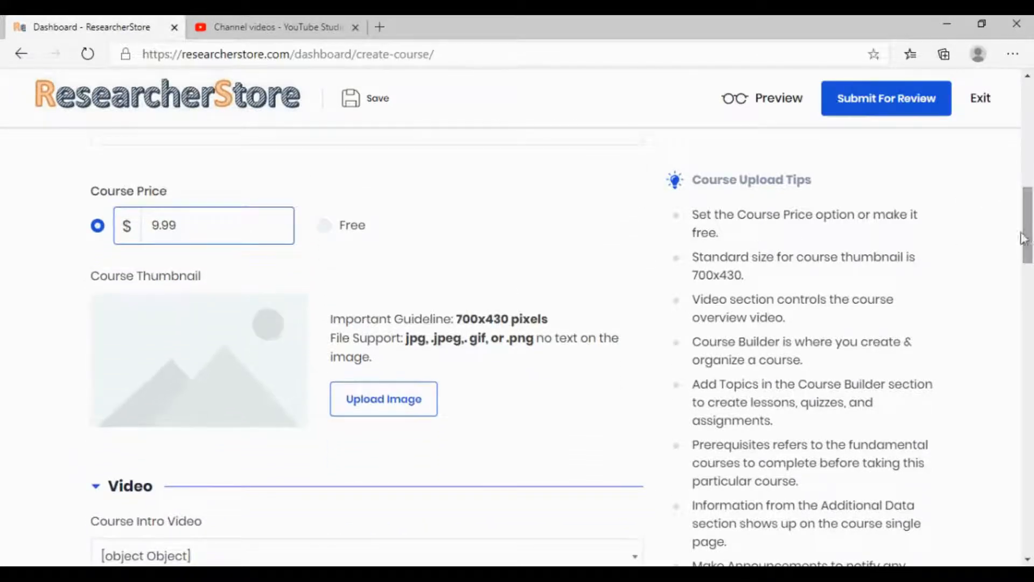
left_click(423, 398)
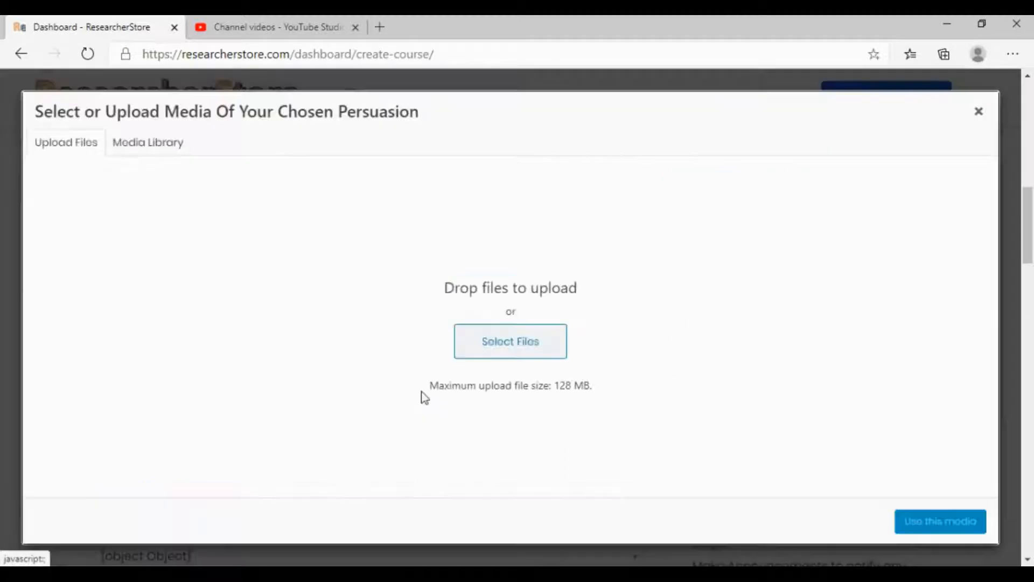
left_click(518, 350)
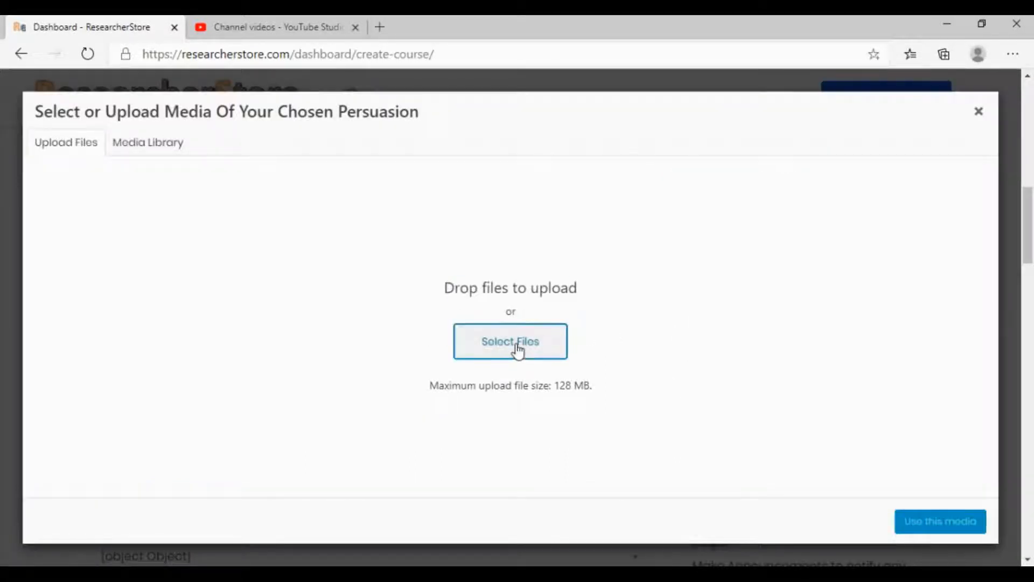
left_click(487, 346)
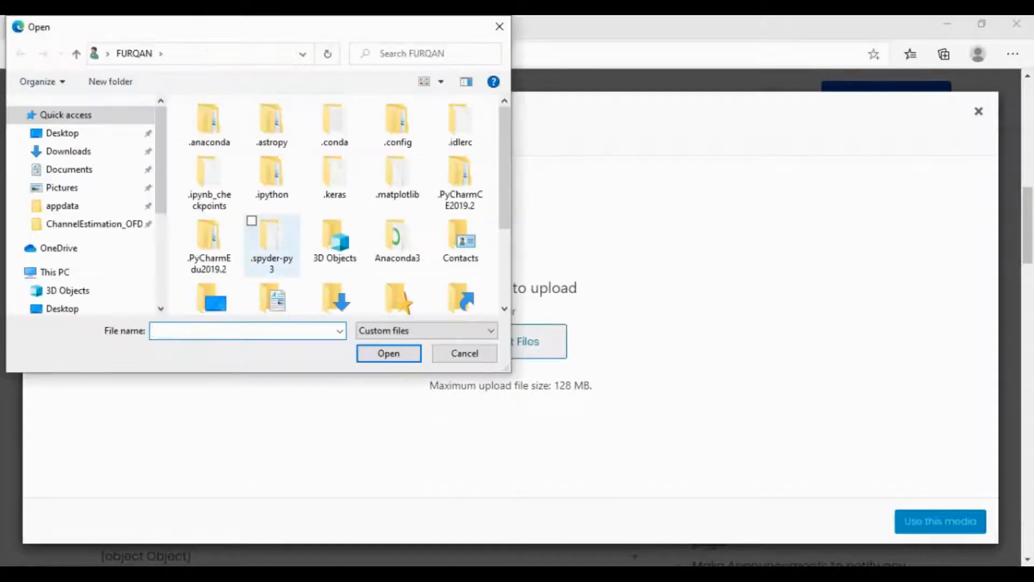
left_click(68, 150)
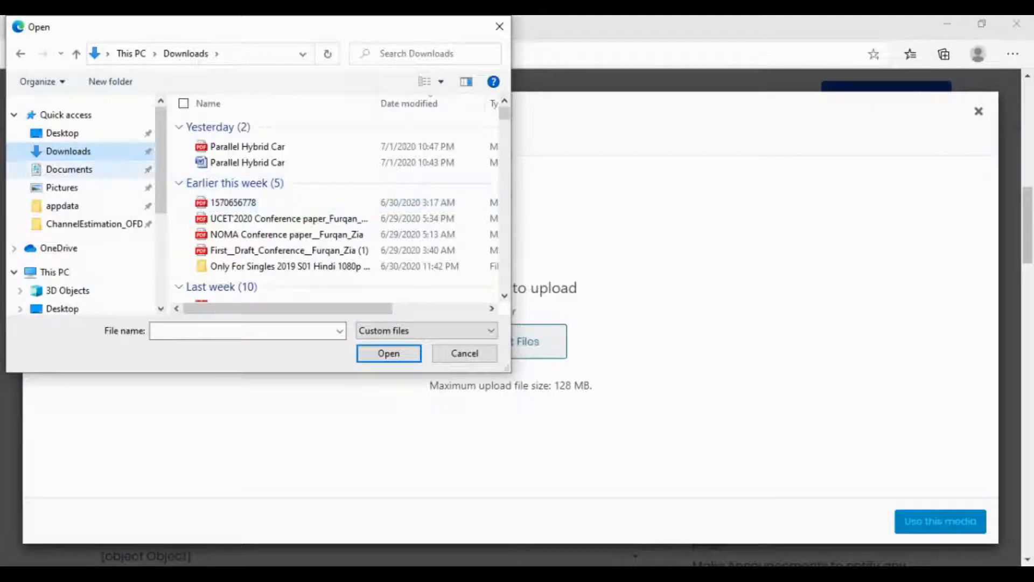
left_click(62, 133)
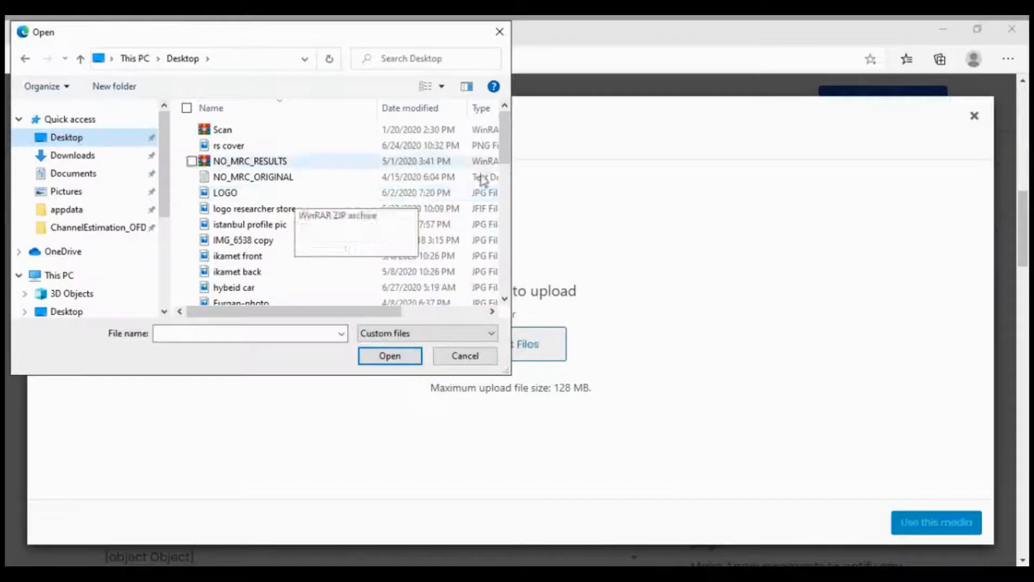
left_click_drag(504, 150, 519, 247)
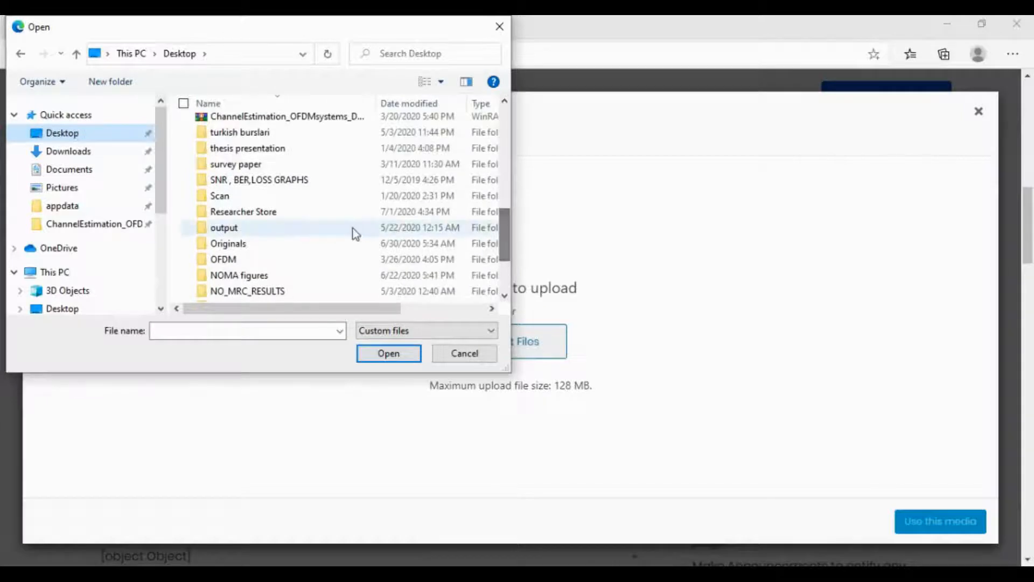
double_click(344, 213)
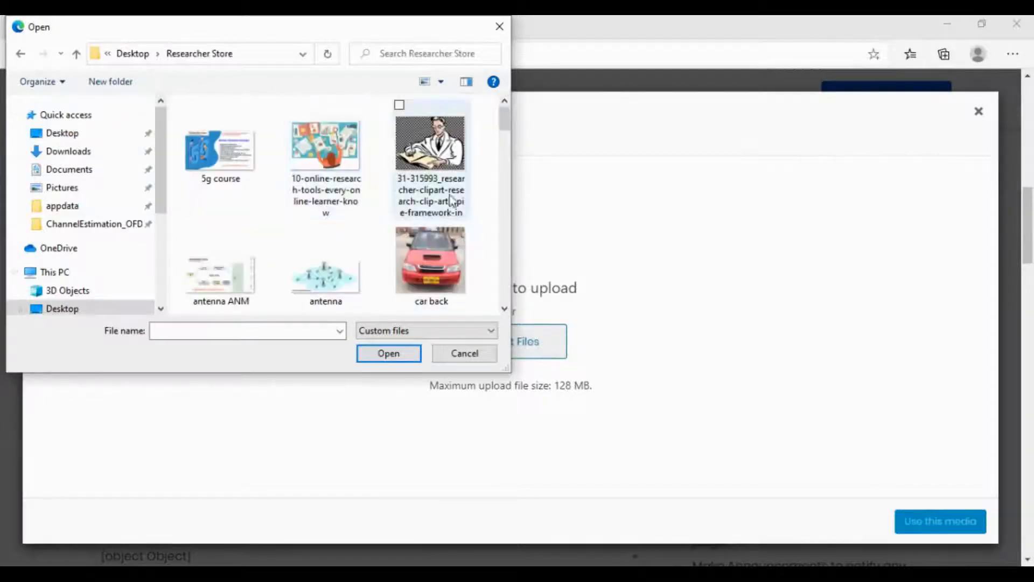
left_click_drag(503, 124, 509, 193)
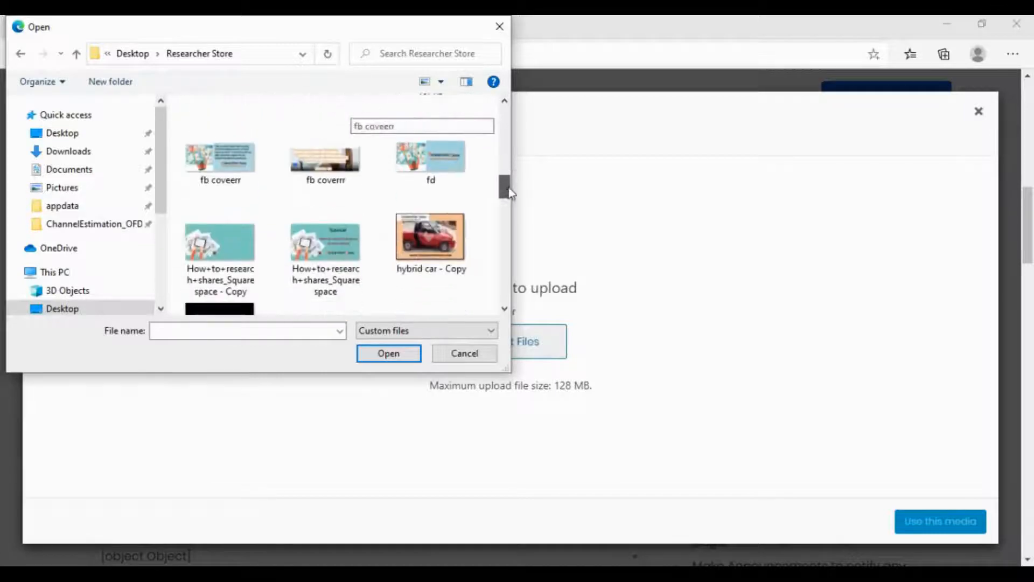
double_click(354, 258)
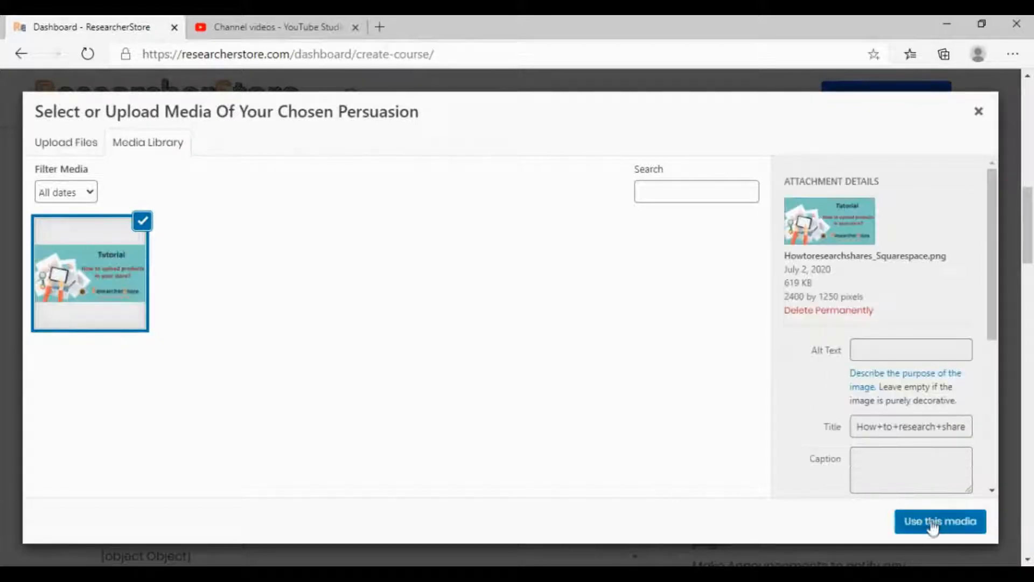
left_click(932, 524)
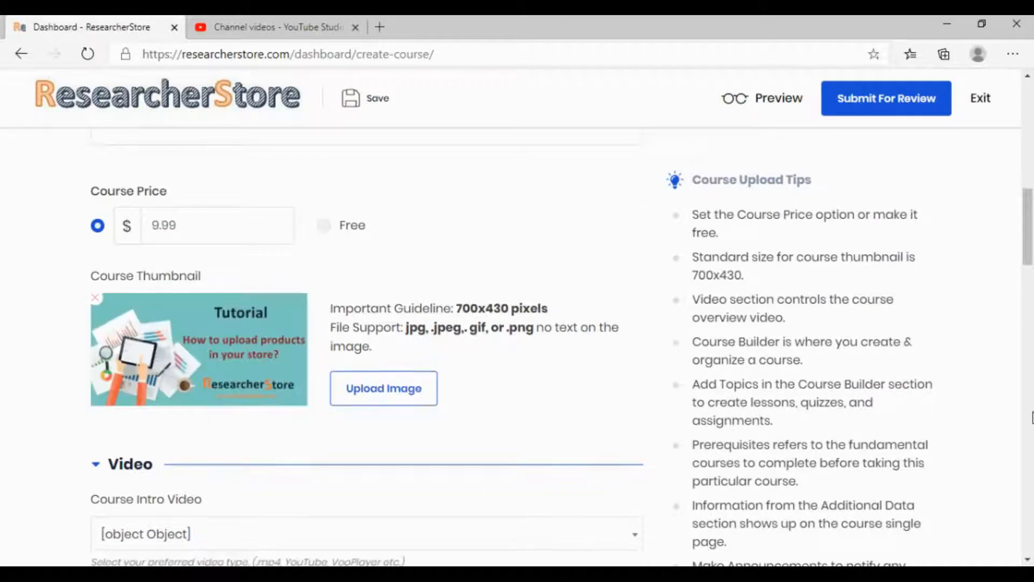
Set the course intro video source to YouTube.
scroll(1032, 269, "down", 4)
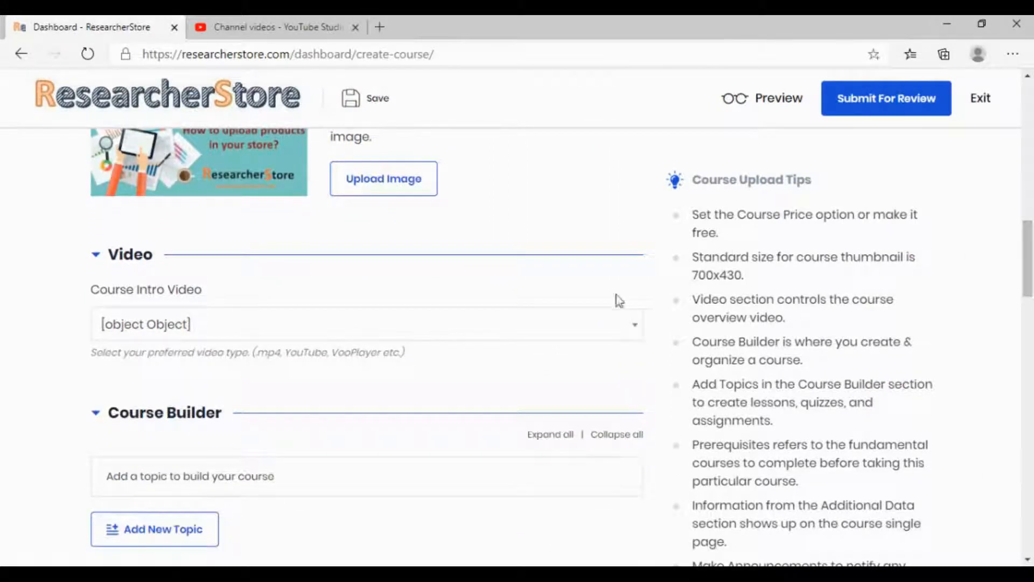
left_click(613, 328)
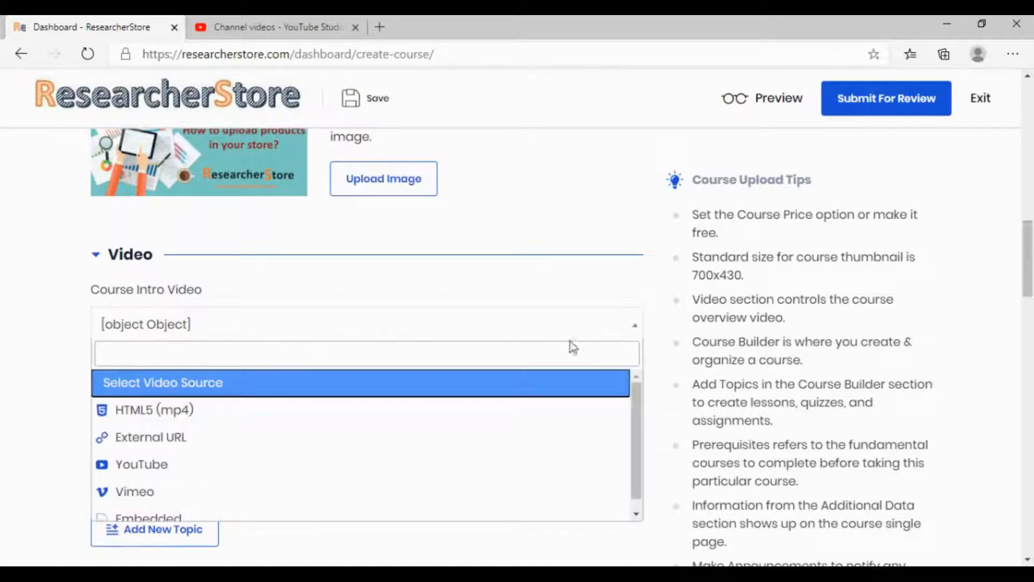
scroll(636, 417, "down", 1)
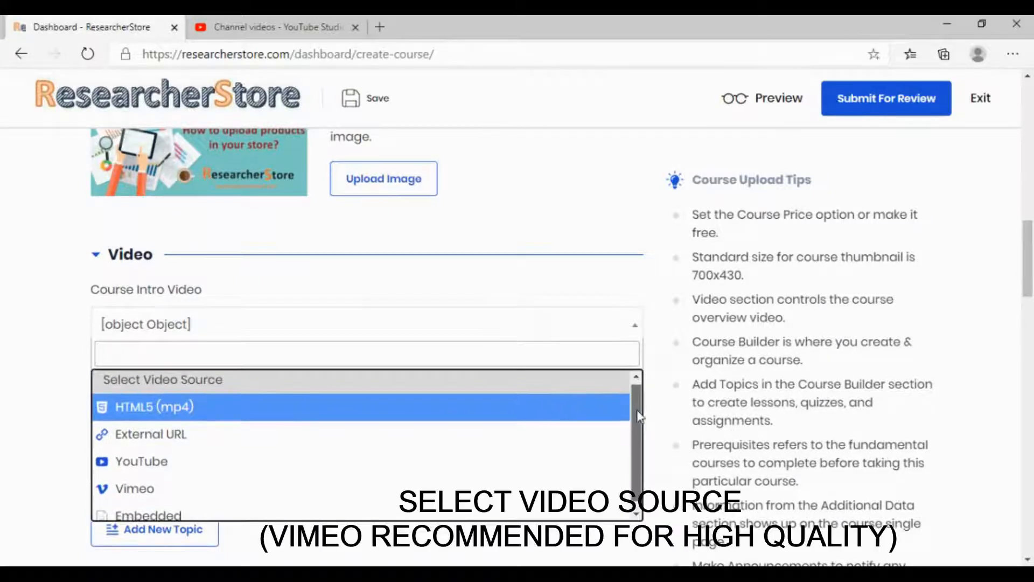
left_click_drag(639, 417, 641, 423)
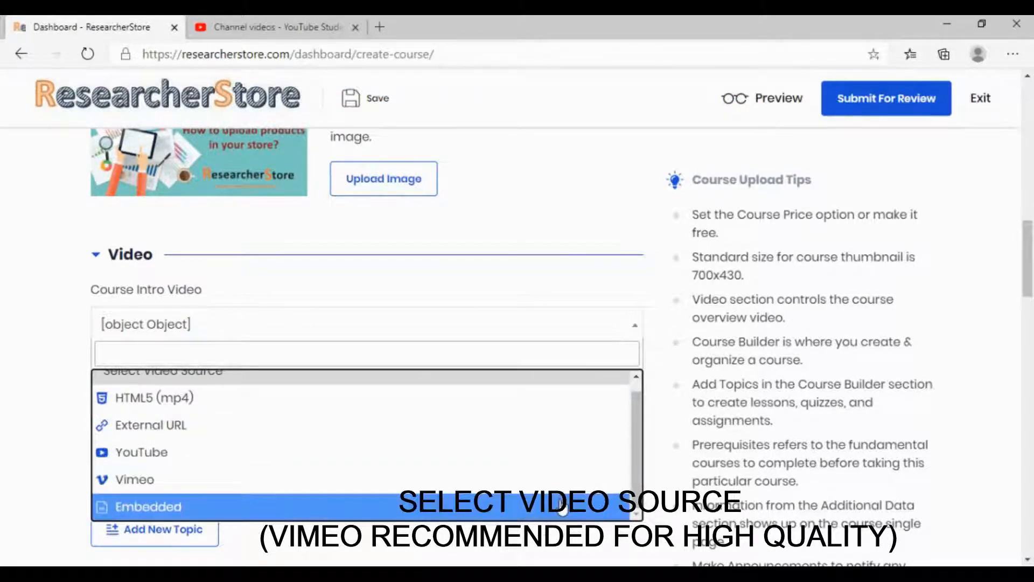
left_click(559, 457)
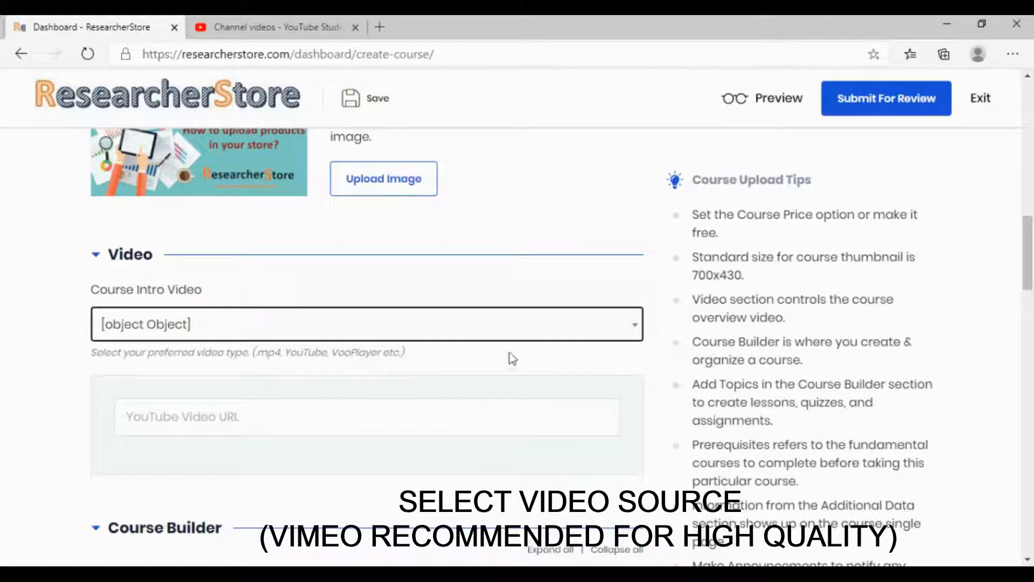
left_click(513, 334)
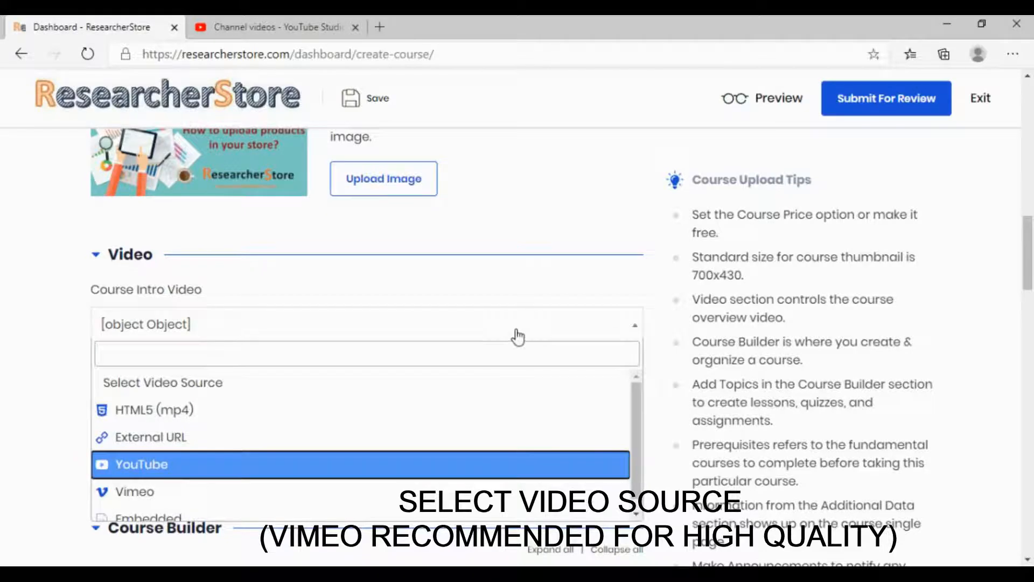
left_click(402, 462)
left_click(372, 420)
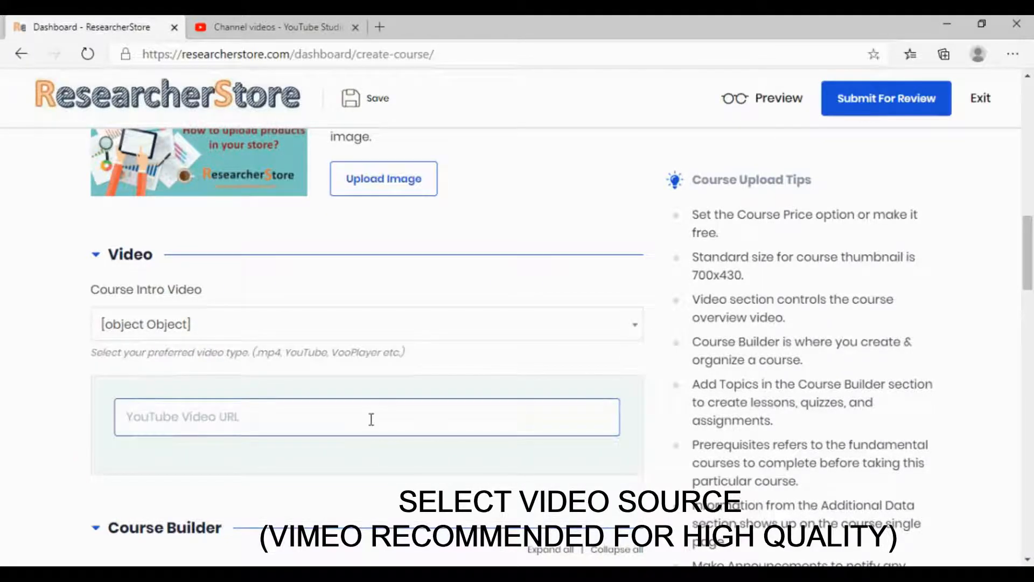
Copy the shareable link of the unlisted 4:45 "How to Add Digital R..." video from YouTube Studio and paste it as the course intro video URL.
left_click(279, 21)
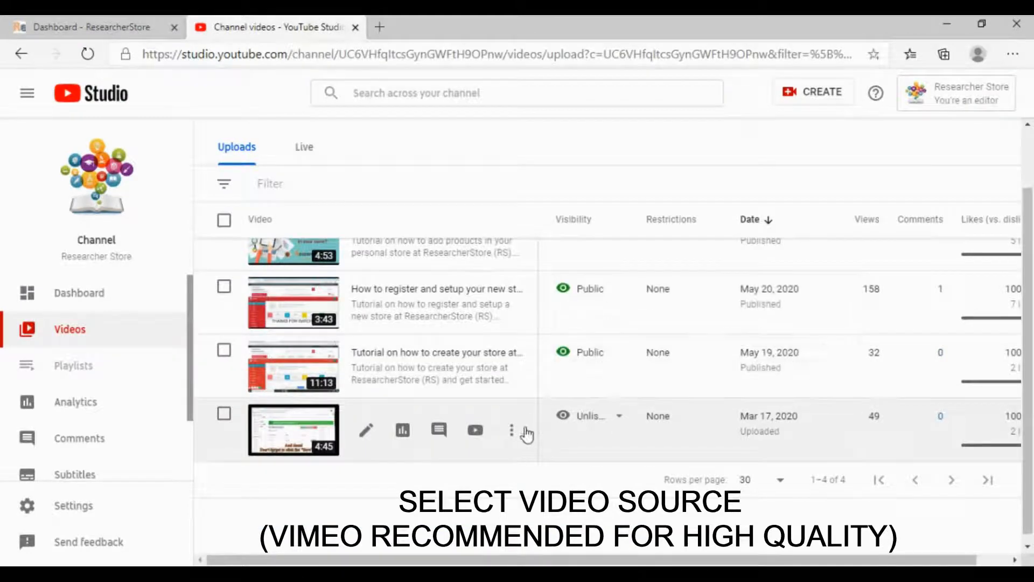
left_click(512, 432)
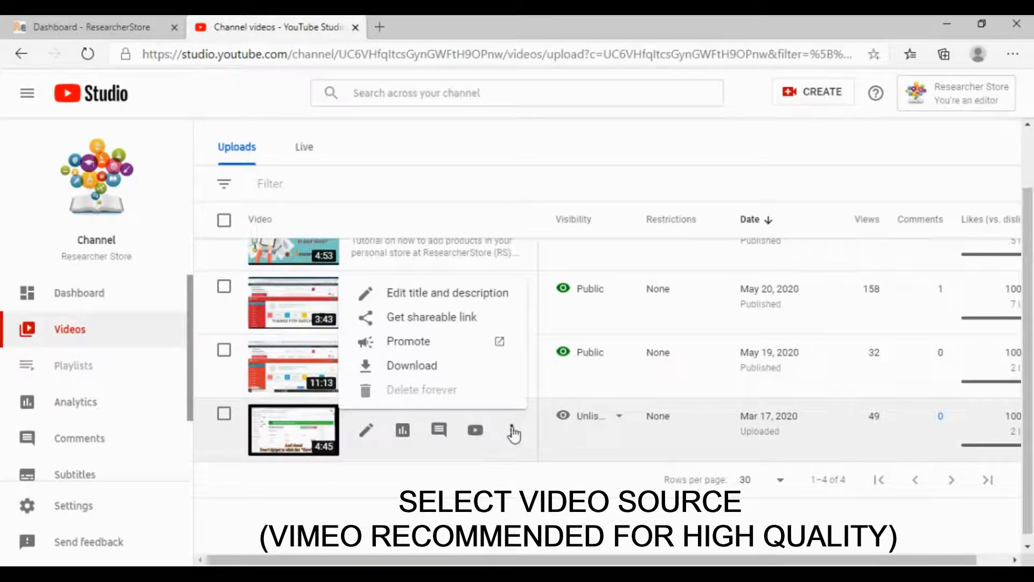
left_click(468, 321)
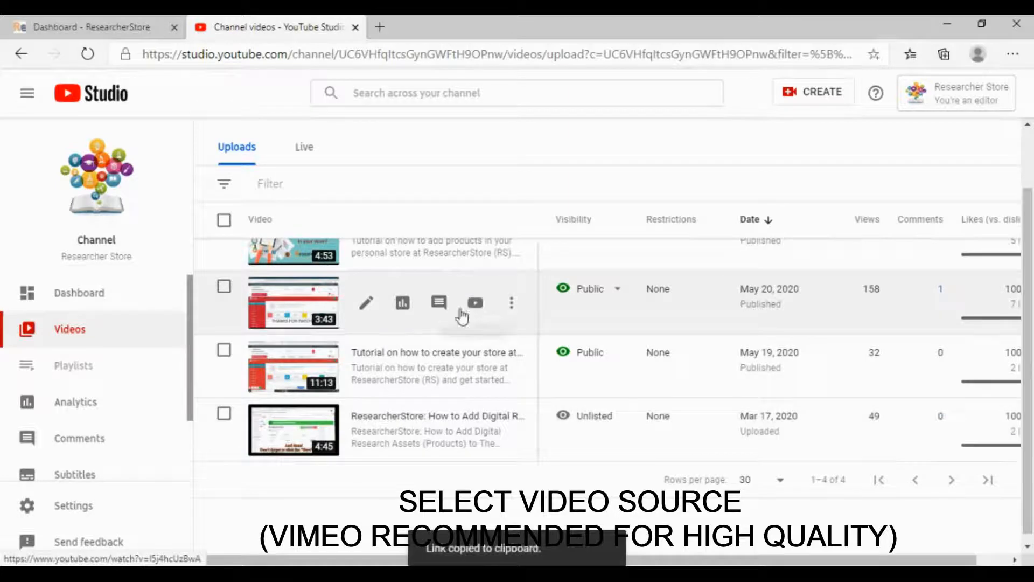
left_click(152, 24)
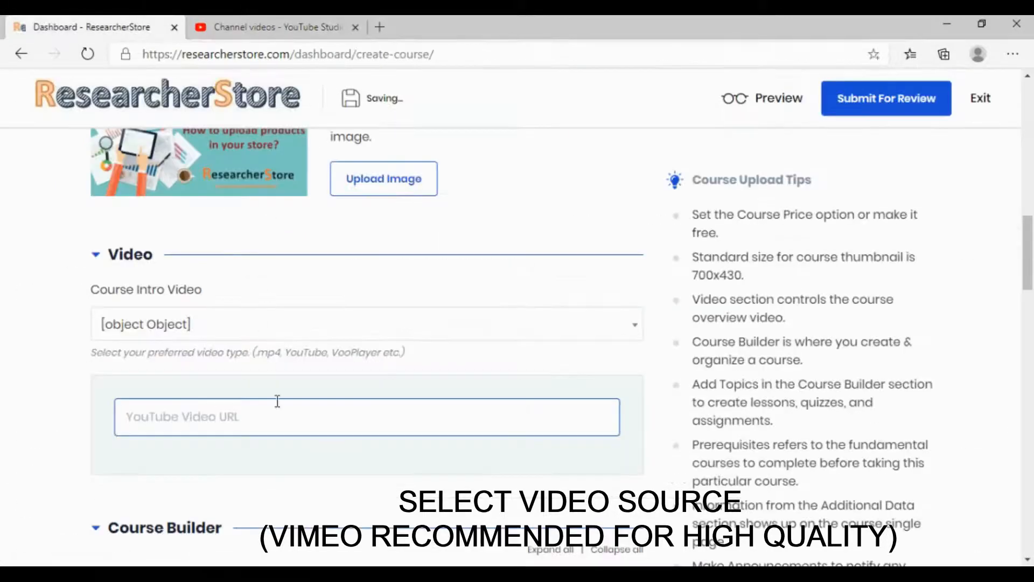
key("ctrl+v")
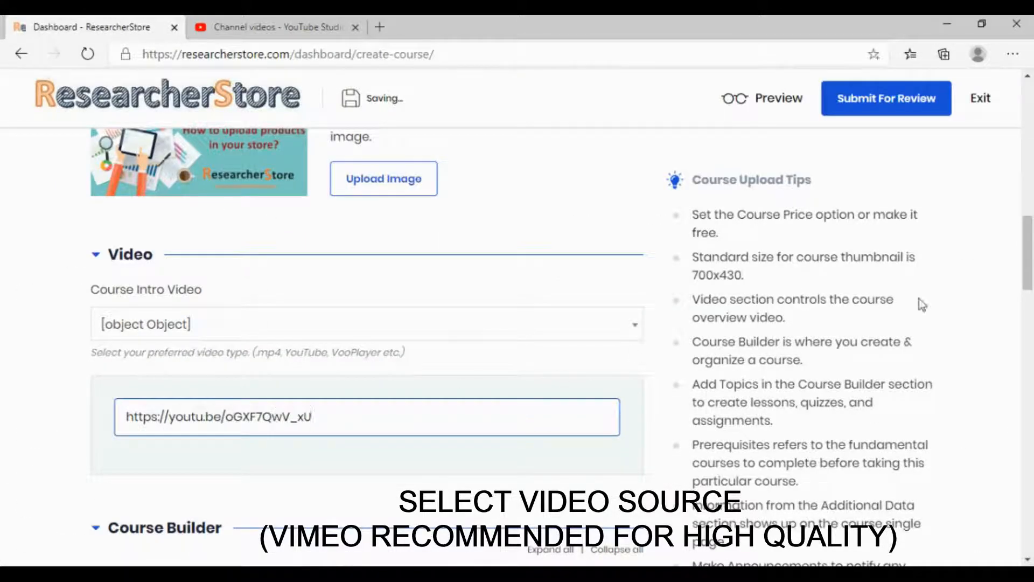
Add a topic named "How to upload products at RS" to the Course Builder.
scroll(1029, 264, "down", 1)
left_click_drag(1032, 264, 1032, 299)
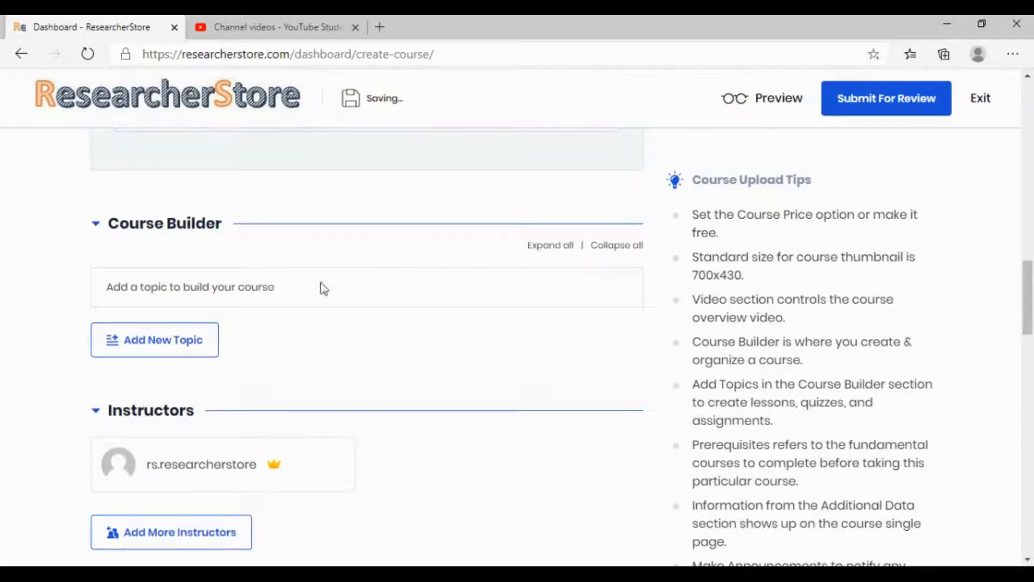
left_click(197, 349)
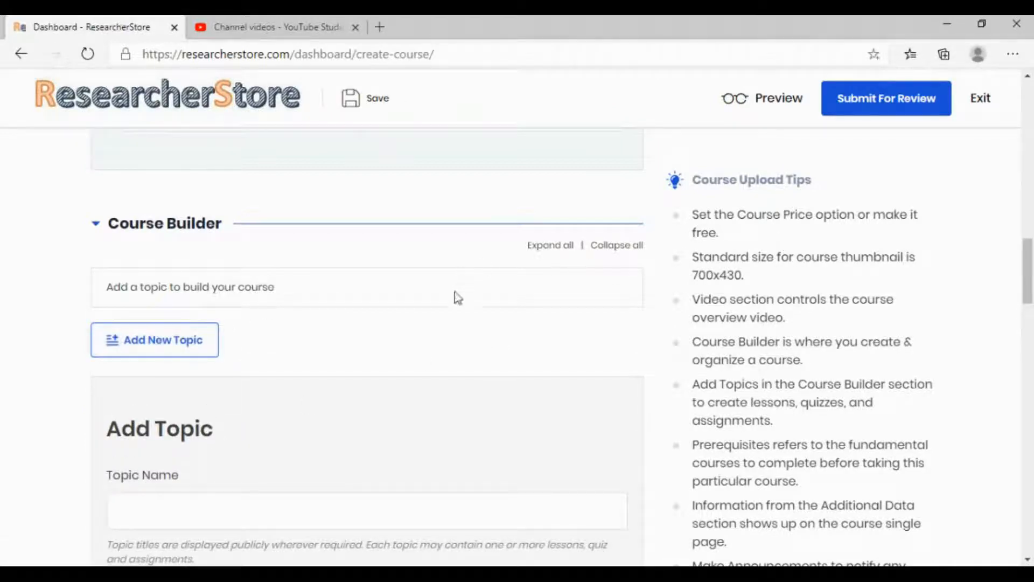
left_click_drag(1032, 275, 1032, 314)
left_click(561, 206)
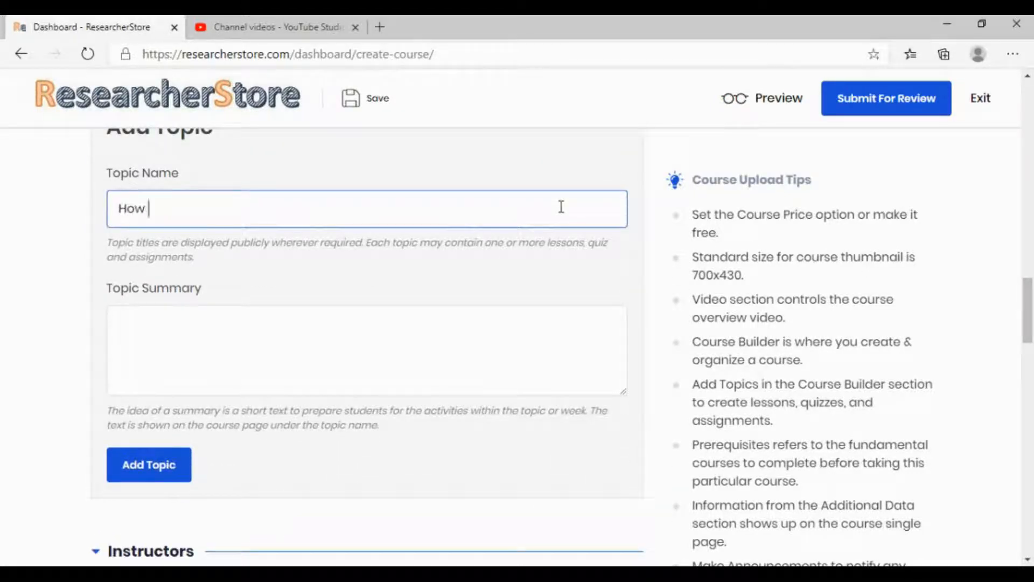
type("How to upload products i")
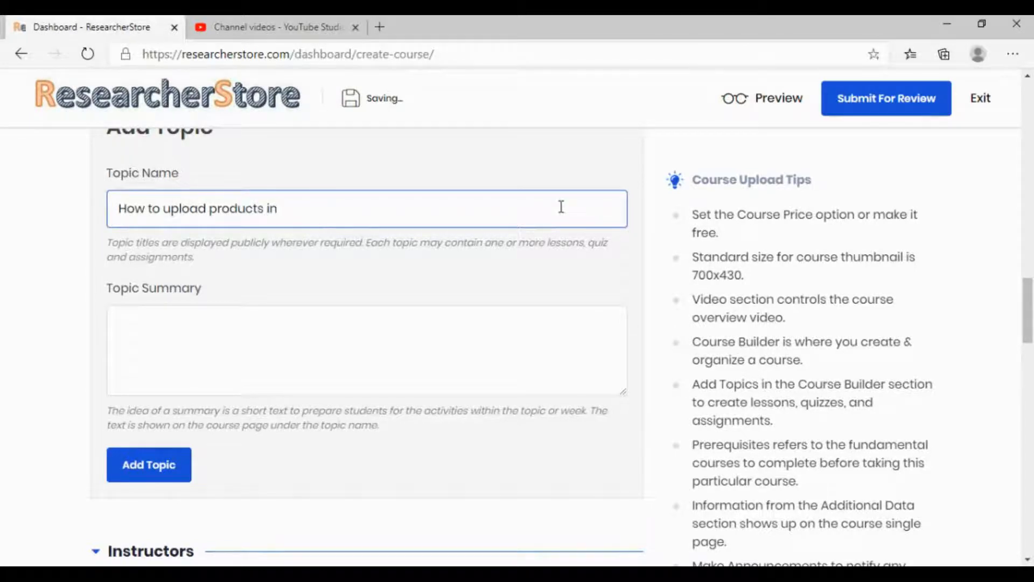
key("BackSpace")
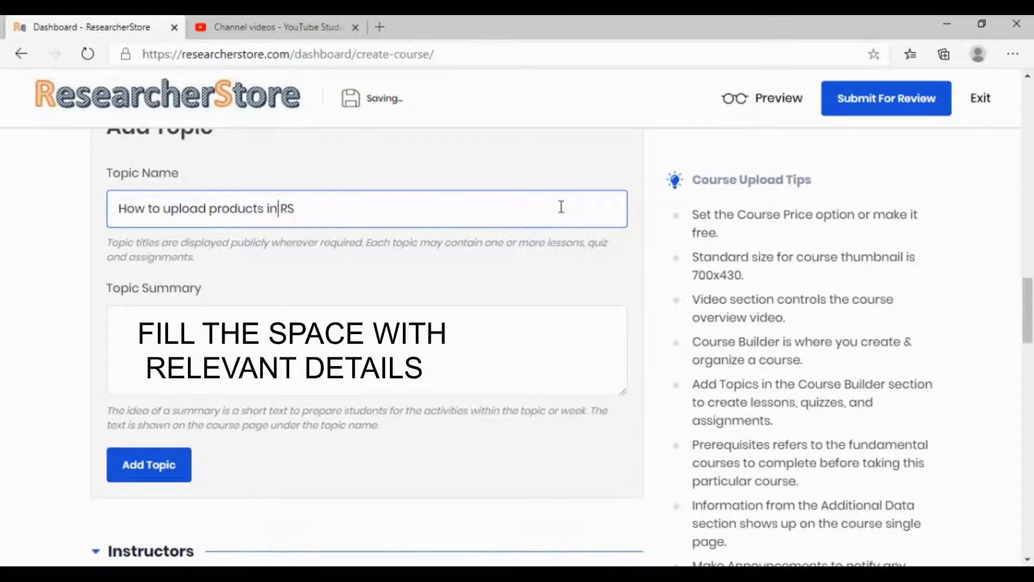
key("BackSpace")
type("AT")
key("BackSpace")
key("BackSpace")
type("at")
left_click(146, 462)
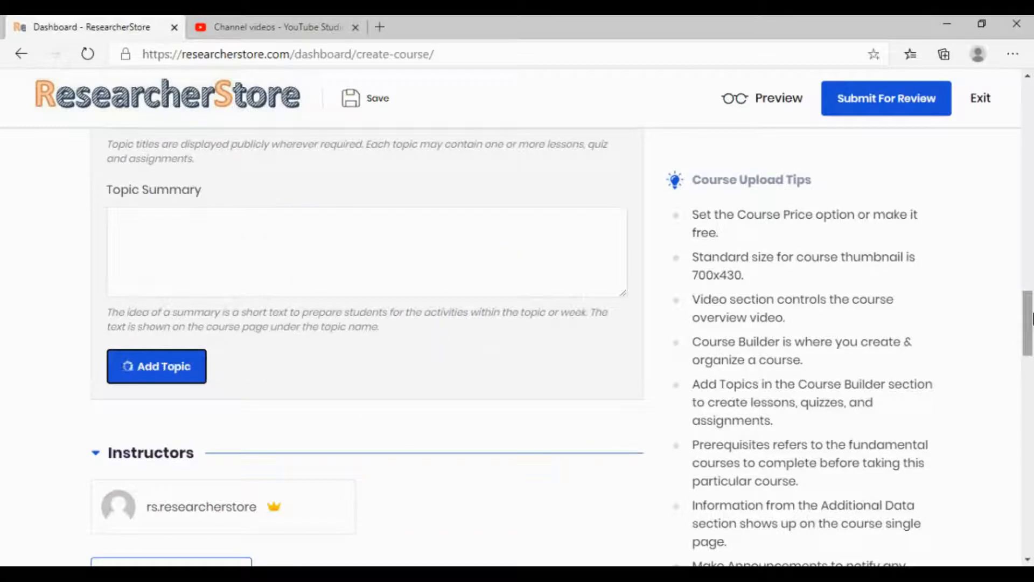
Create a lesson under the "How to upload products at RS" topic and title it "Lesson 1".
scroll(1031, 319, "down", 6)
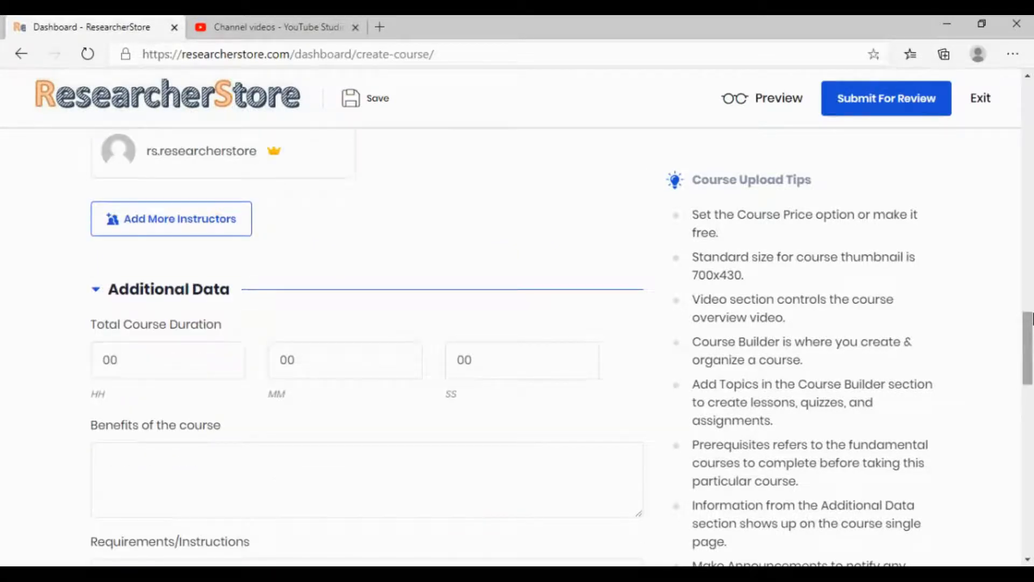
scroll(1031, 319, "up", 5)
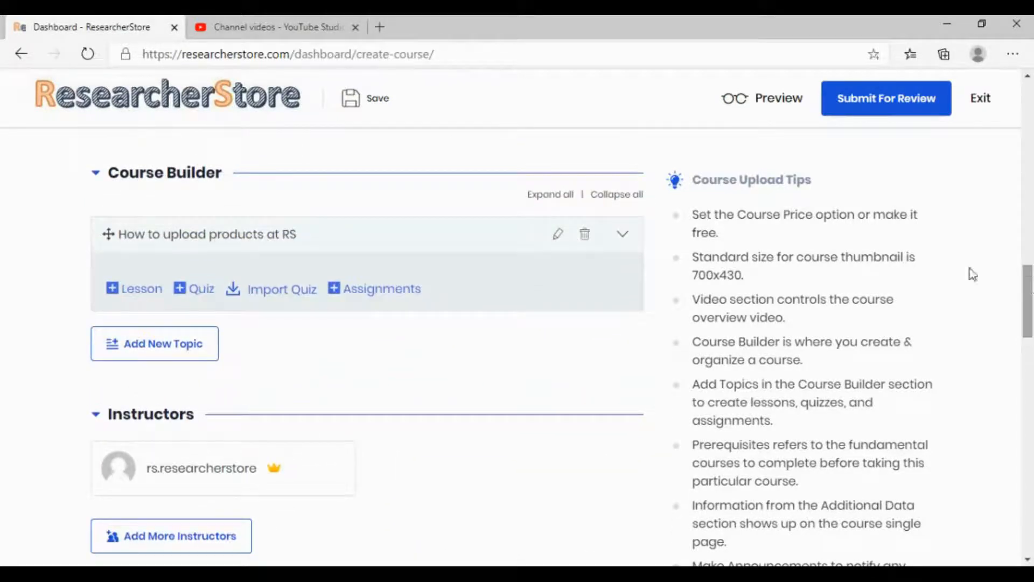
left_click(154, 293)
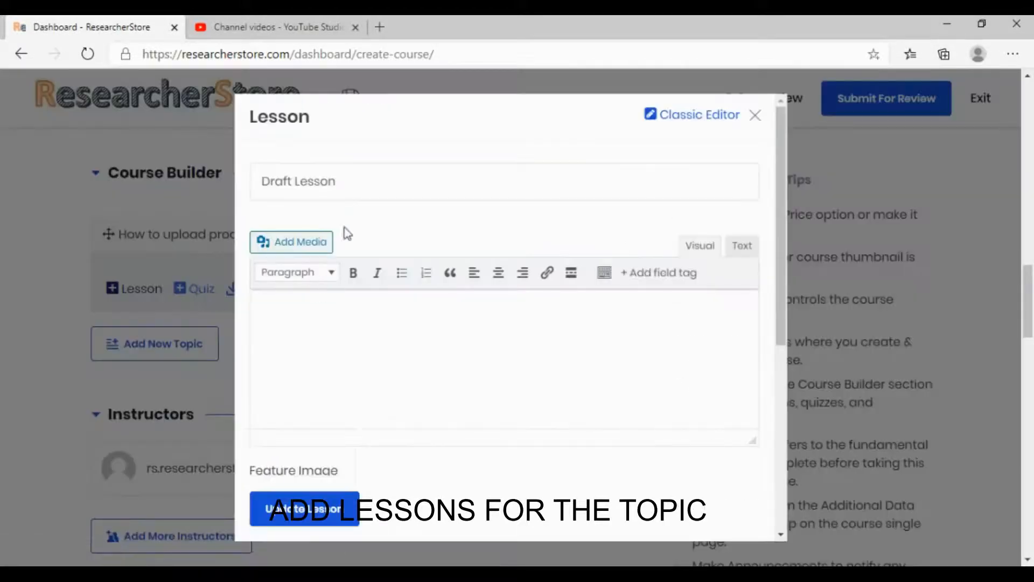
left_click(359, 189)
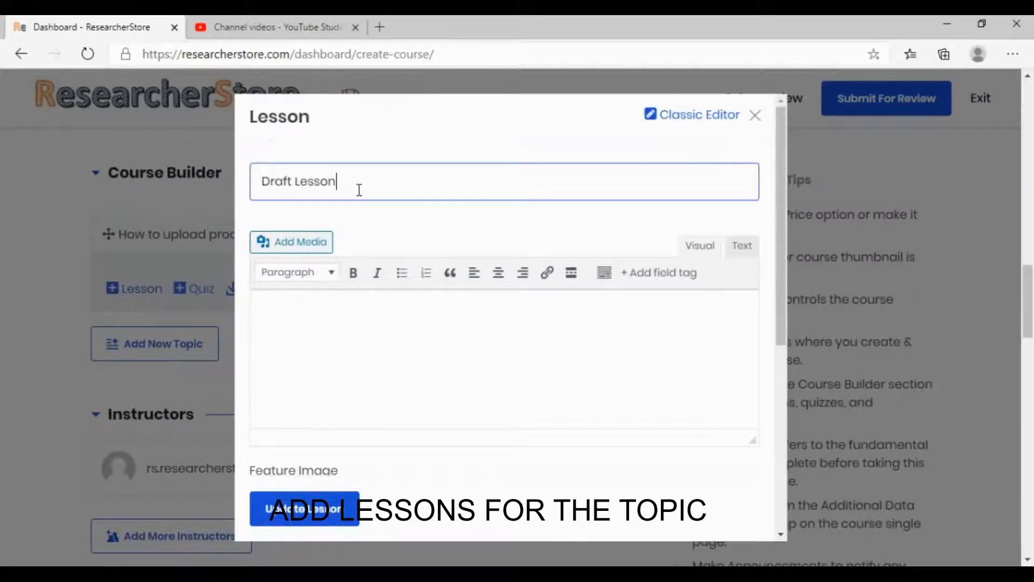
key("BackSpace")
key("BackSpace")
key("BackSpace")
key("BackSpace")
key("BackSpace")
key("BackSpace")
key("BackSpace")
key("BackSpace")
key("BackSpace")
key("BackSpace")
key("BackSpace")
type("L")
Set the lesson's video source to YouTube.
left_click_drag(780, 326, 787, 450)
left_click(751, 351)
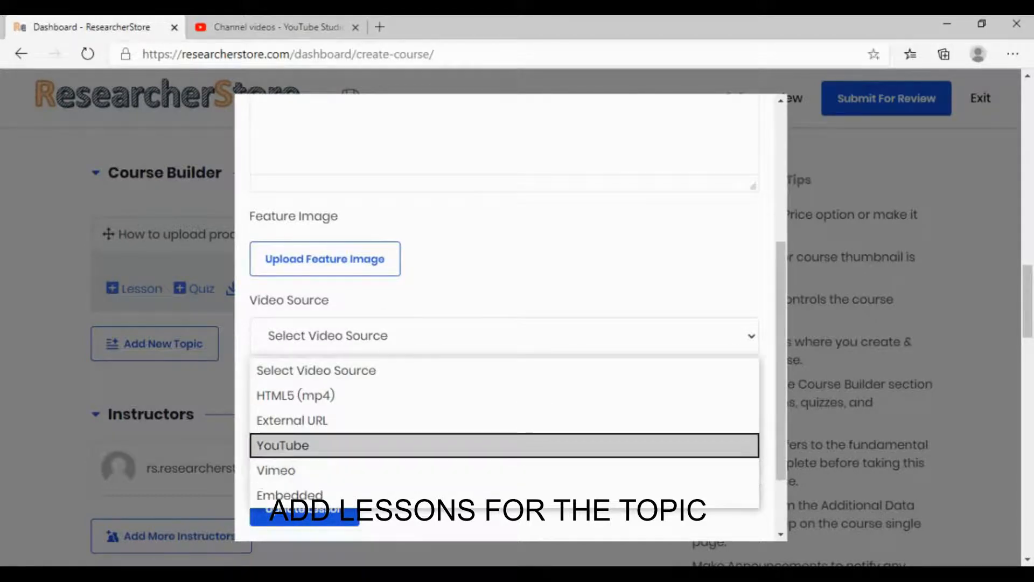
left_click(506, 446)
left_click(513, 441)
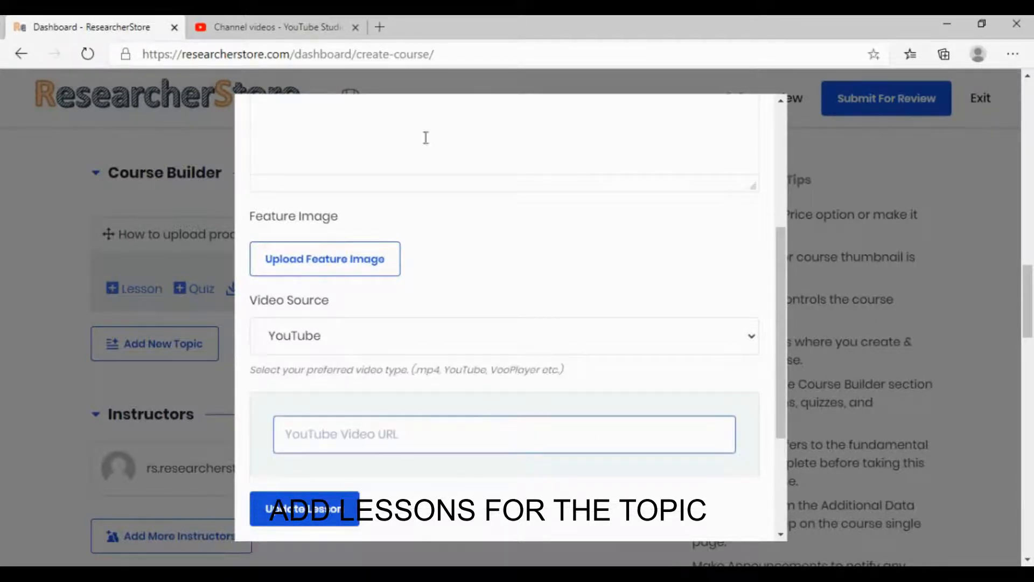
Copy the shareable link of the 11:13 store creation tutorial in YouTube Studio and select Unlisted as its visibility.
left_click(321, 28)
mouse_move(519, 428)
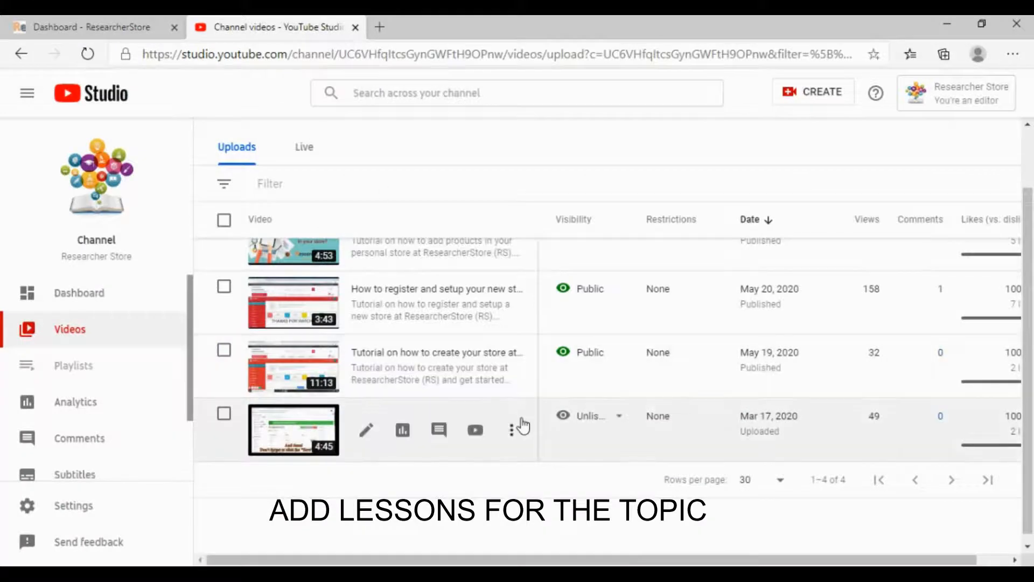
mouse_move(510, 348)
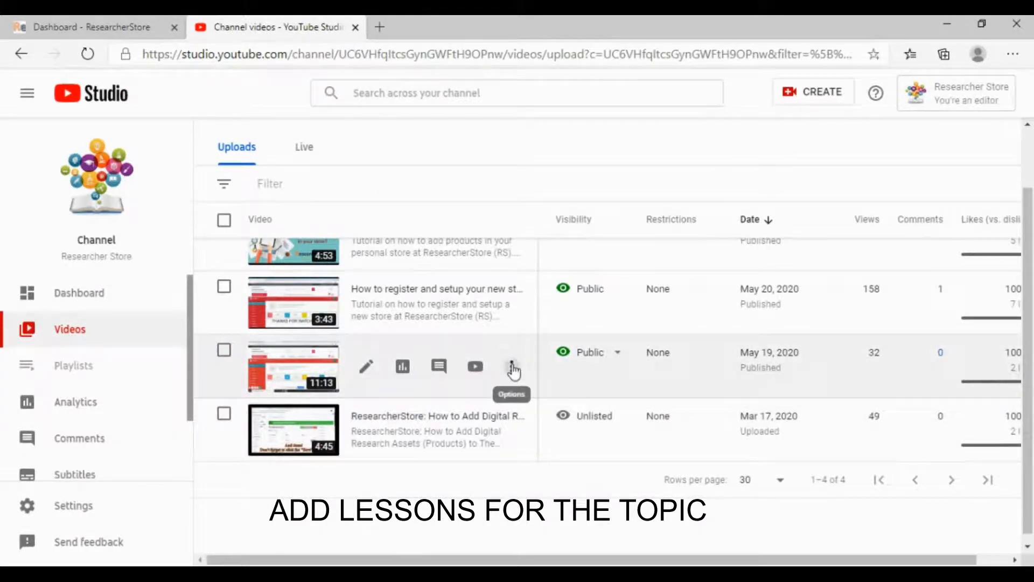
left_click(514, 369)
left_click(489, 392)
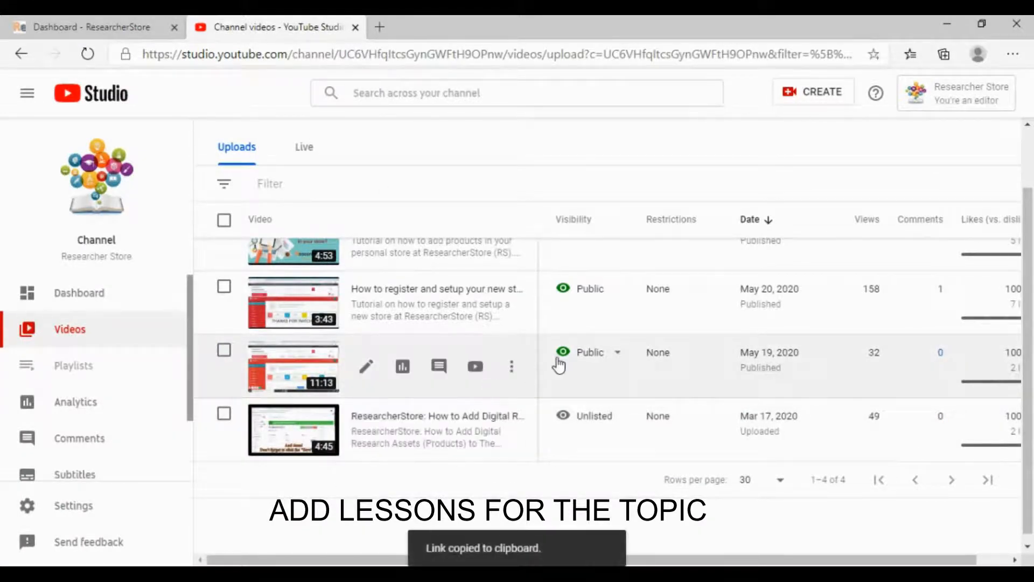
left_click(585, 355)
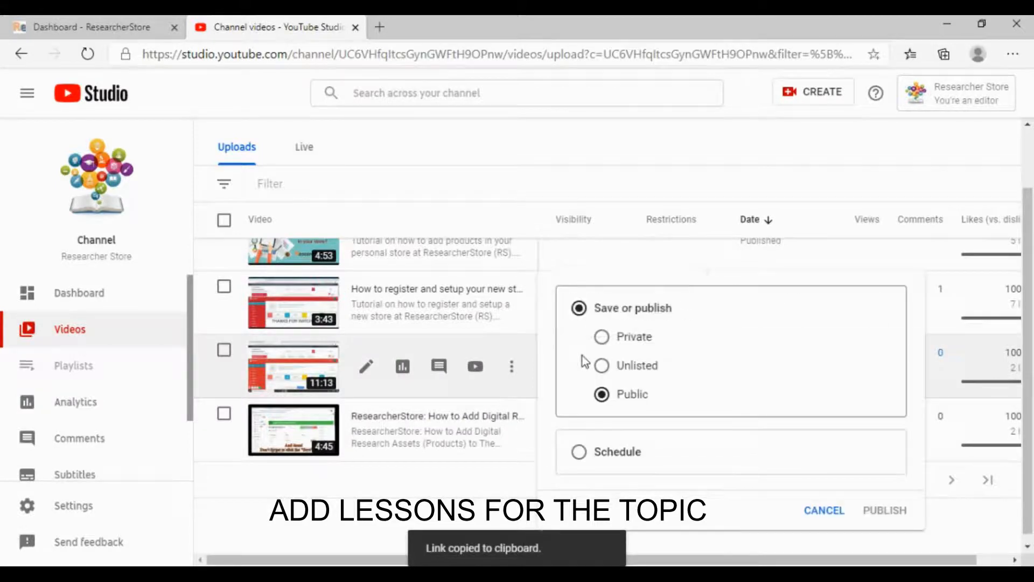
left_click(603, 366)
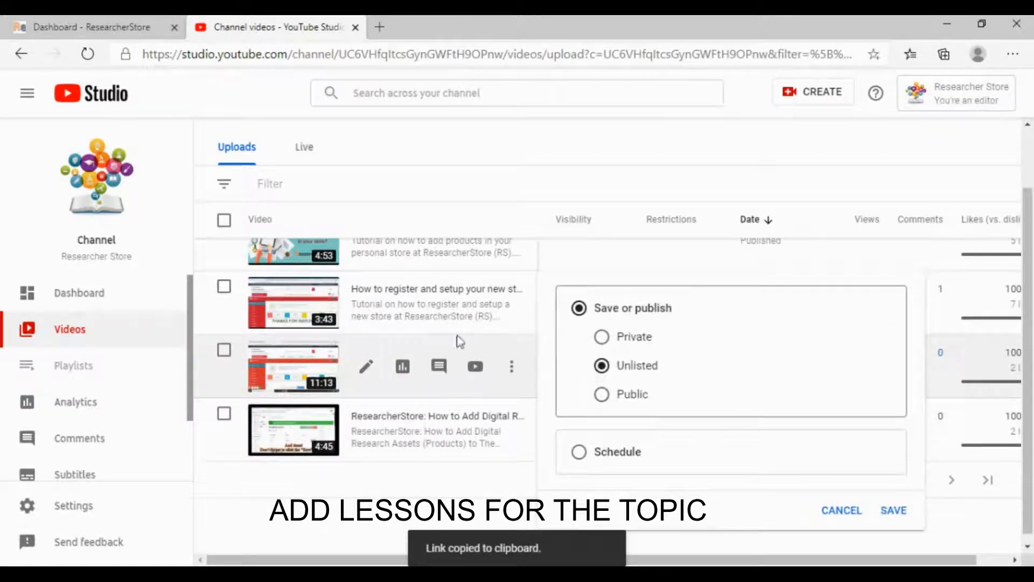
Return to the ResearcherStore lesson, paste the copied link as its YouTube video URL and update the lesson.
left_click(125, 23)
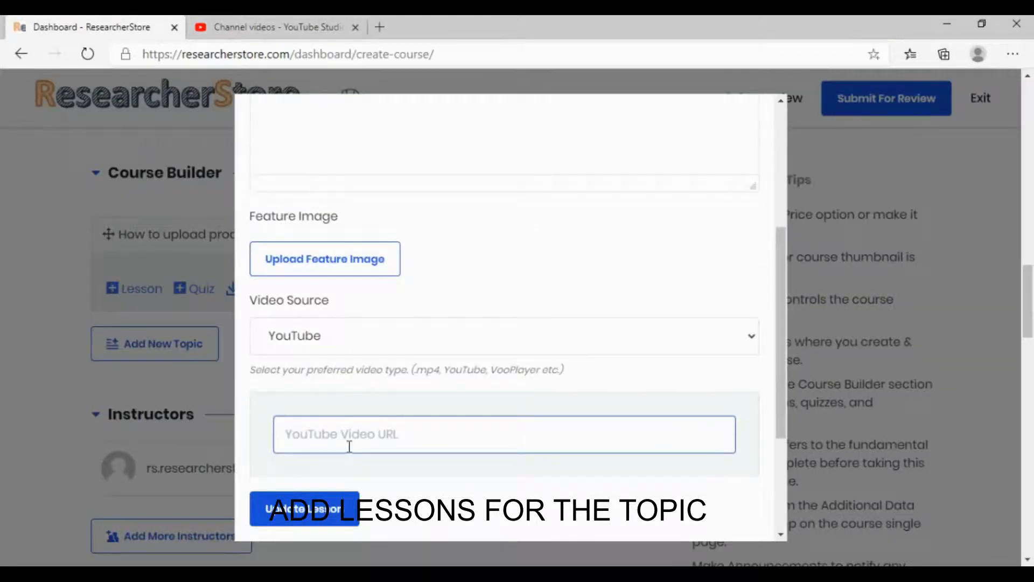
key("ctrl+v")
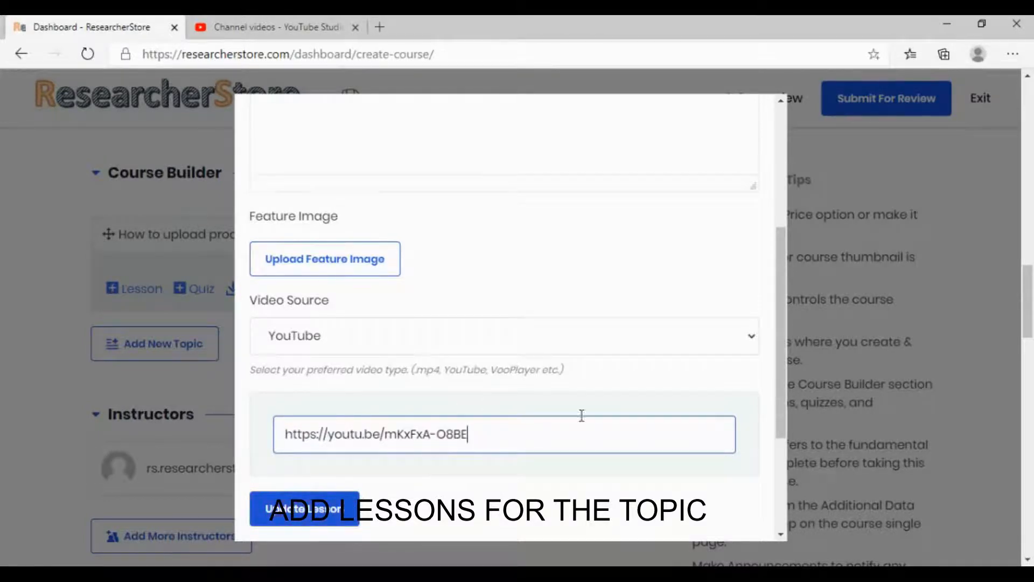
left_click_drag(780, 428, 776, 288)
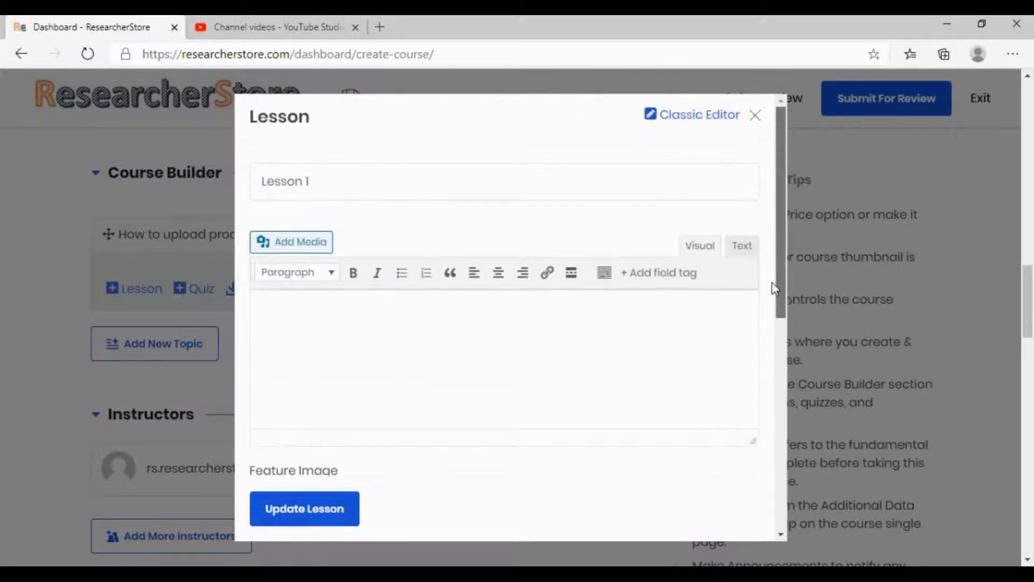
left_click(305, 515)
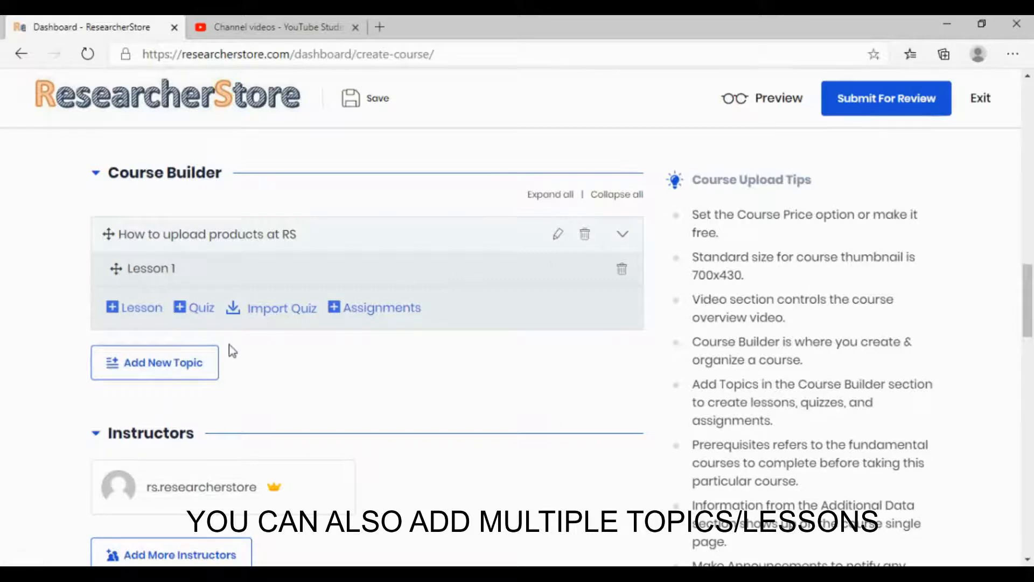
Open a blank form for another topic in the Course Builder.
left_click(182, 369)
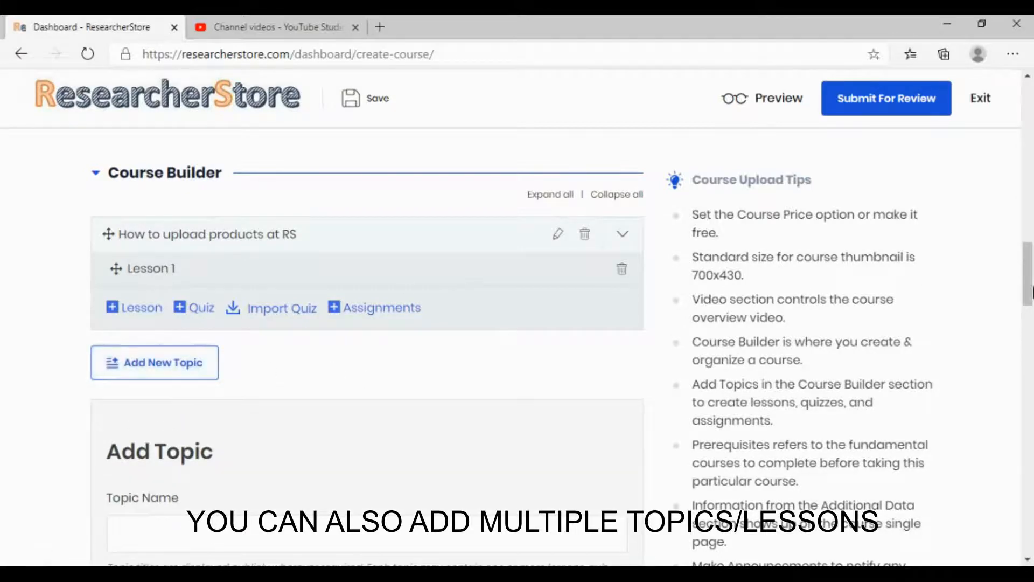
left_click_drag(1029, 298, 1030, 398)
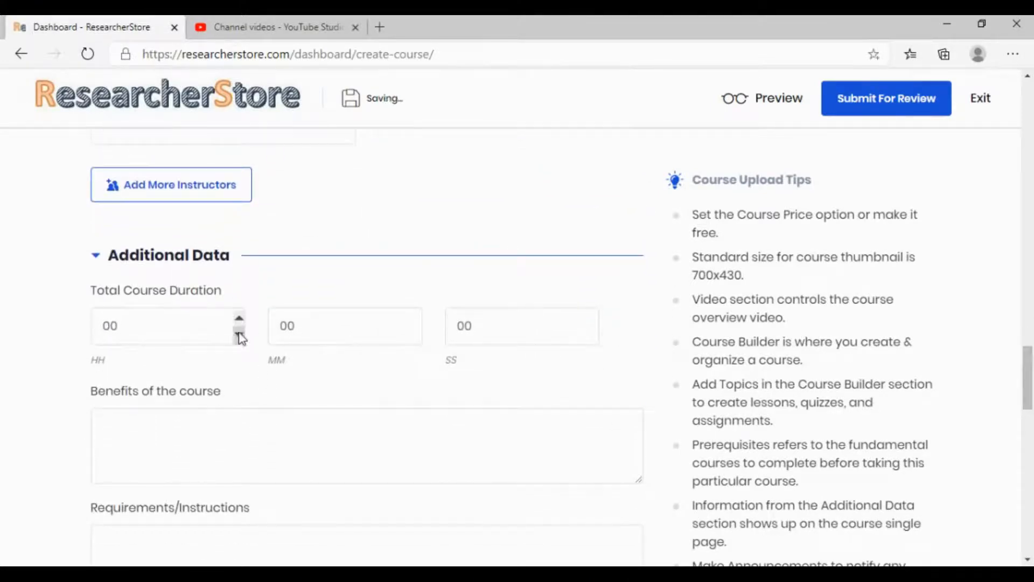
Set the total course duration to 01 hour, with no extra minutes or seconds.
left_click(213, 324)
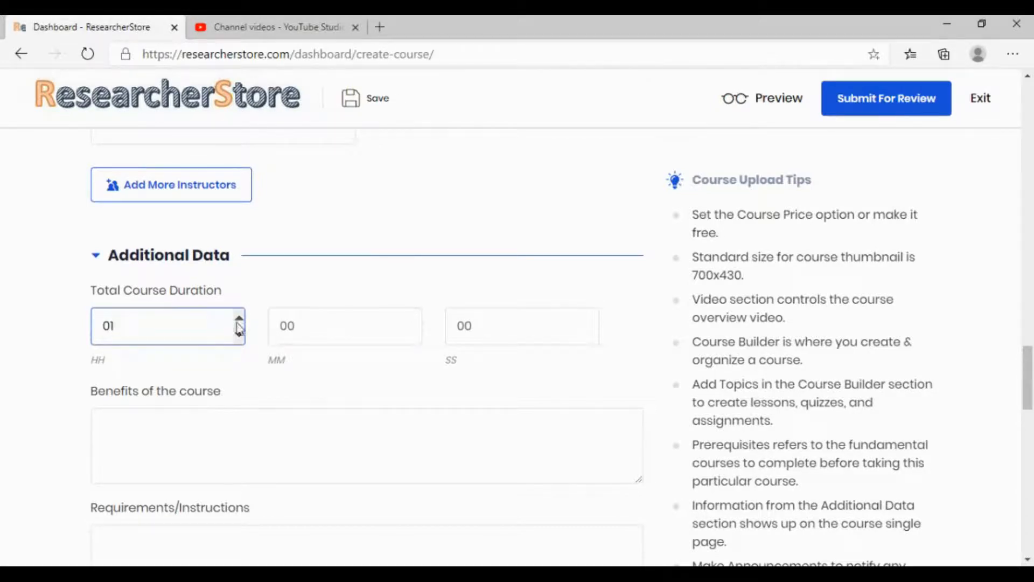
left_click(312, 326)
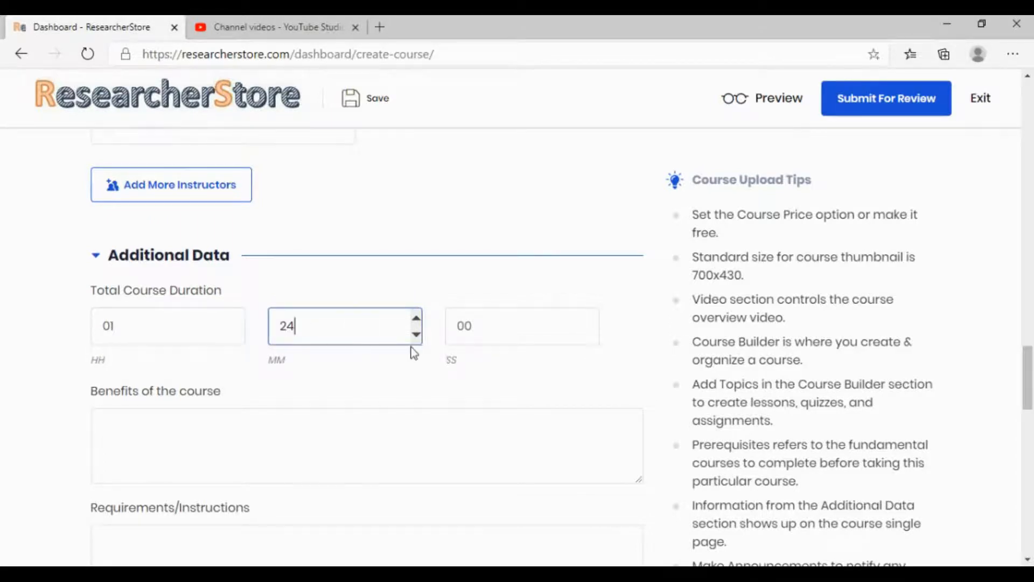
left_click(475, 324)
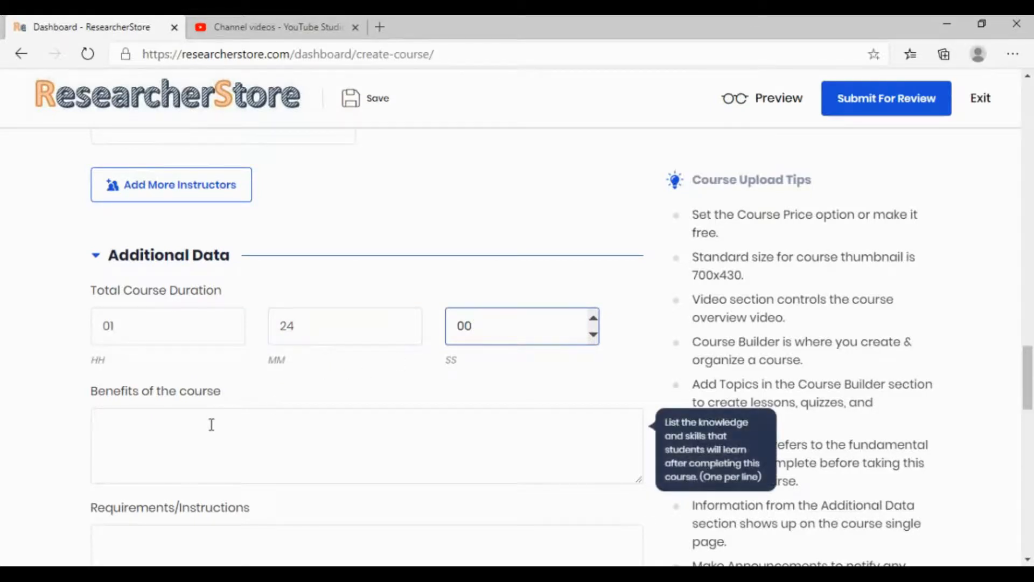
left_click(302, 331)
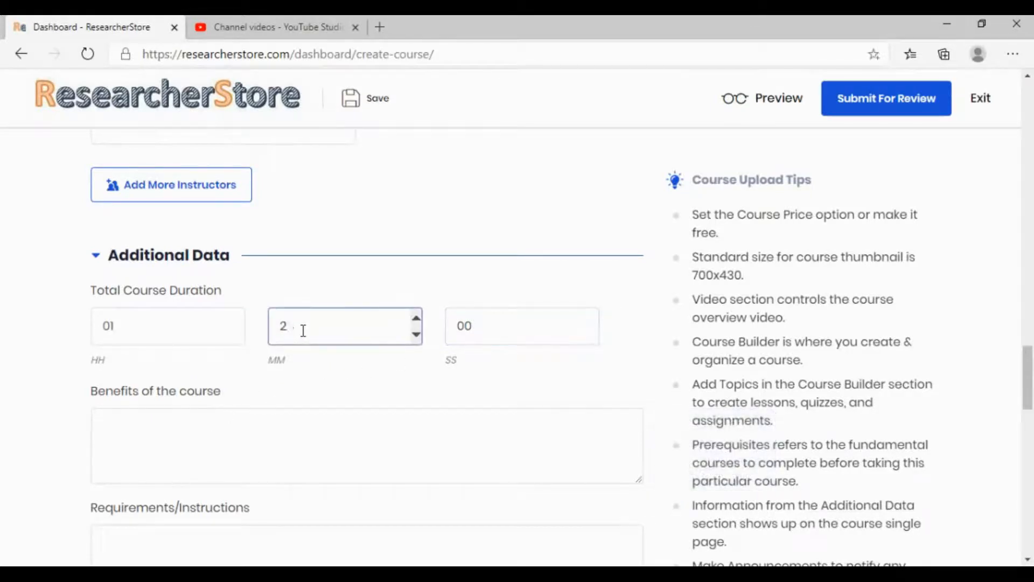
Review the Benefits, Requirements/Instructions, Targeted Audience and Materials Included fields and the announcement title field, leaving them blank.
left_click(243, 429)
scroll(1028, 401, "down", 4)
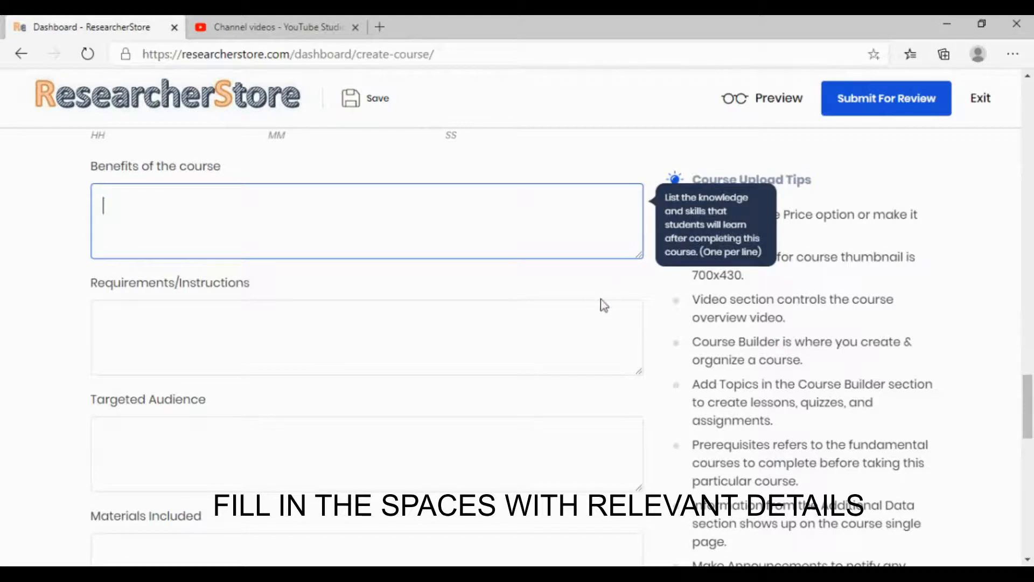
left_click(478, 351)
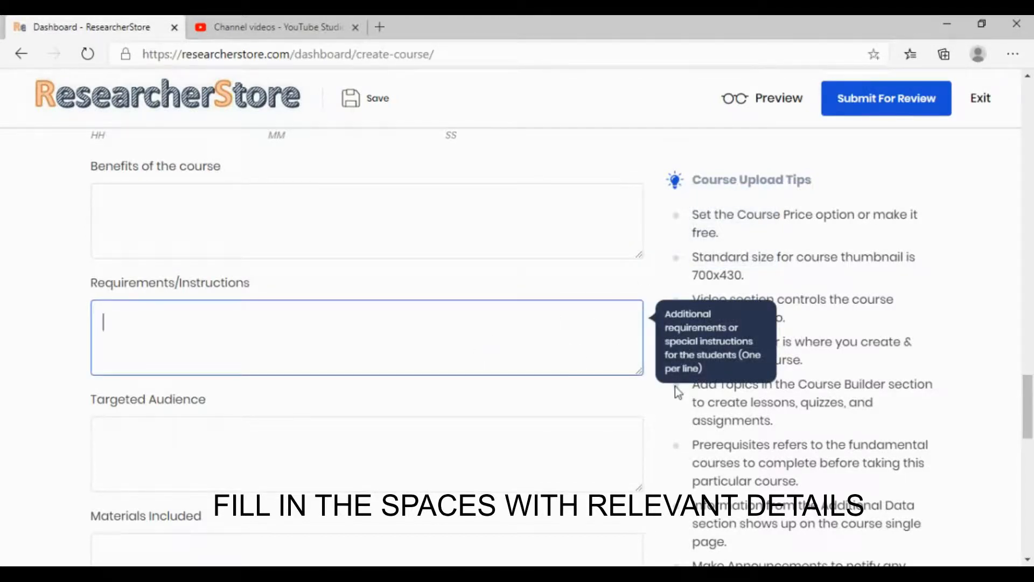
scroll(1026, 417, "down", 2)
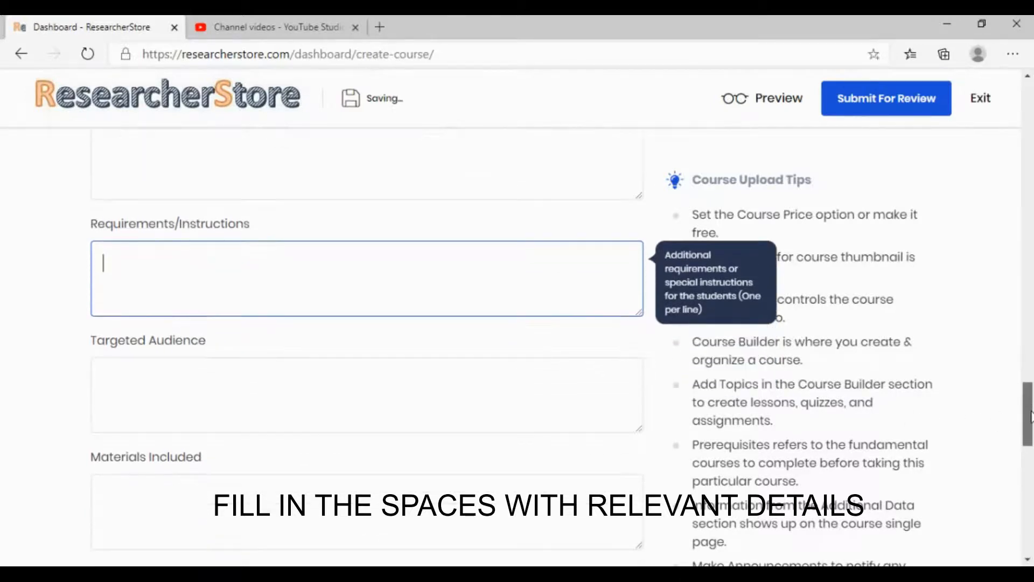
left_click(552, 307)
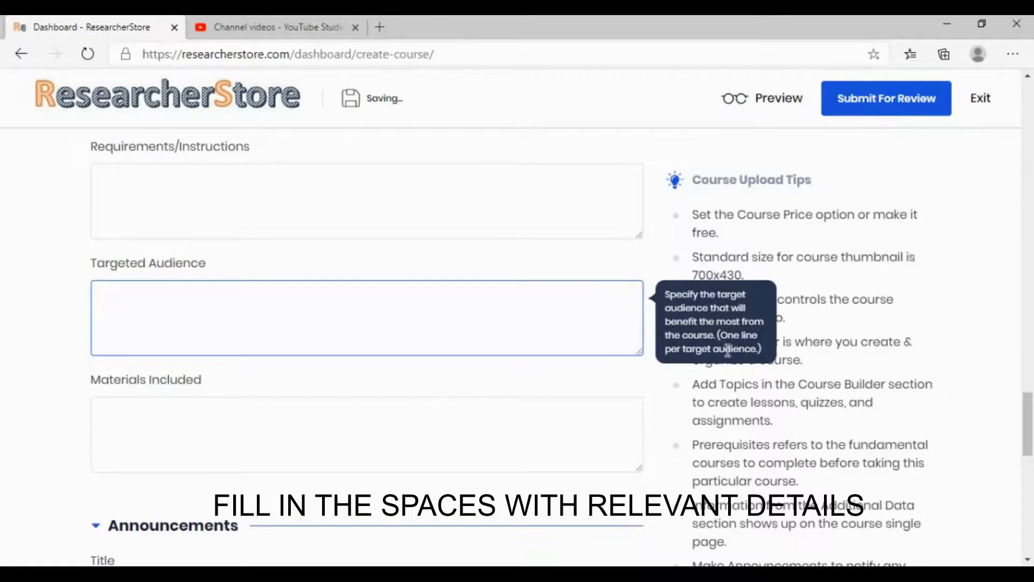
scroll(998, 412, "down", 2)
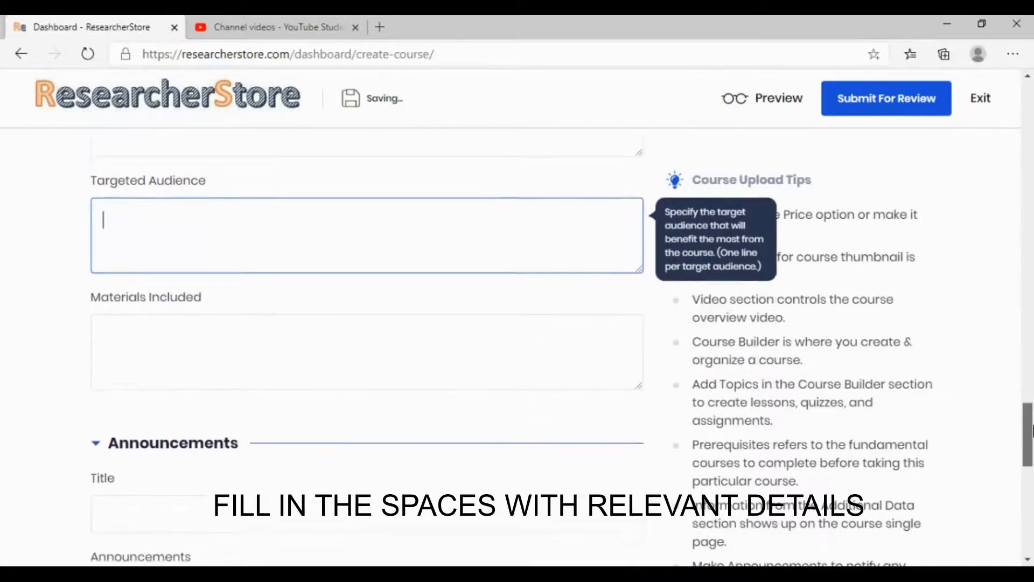
left_click(526, 332)
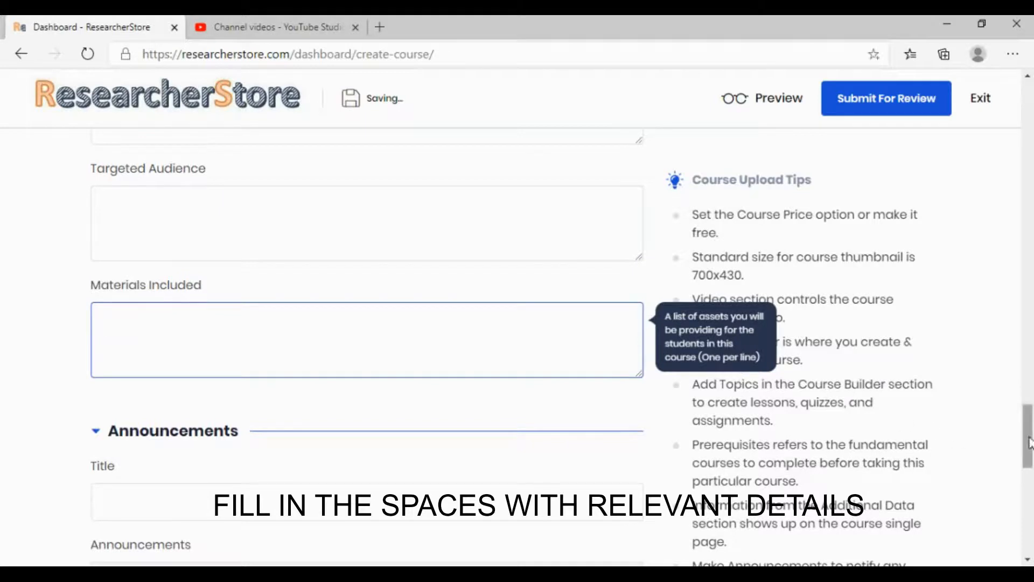
left_click_drag(1030, 436, 1032, 468)
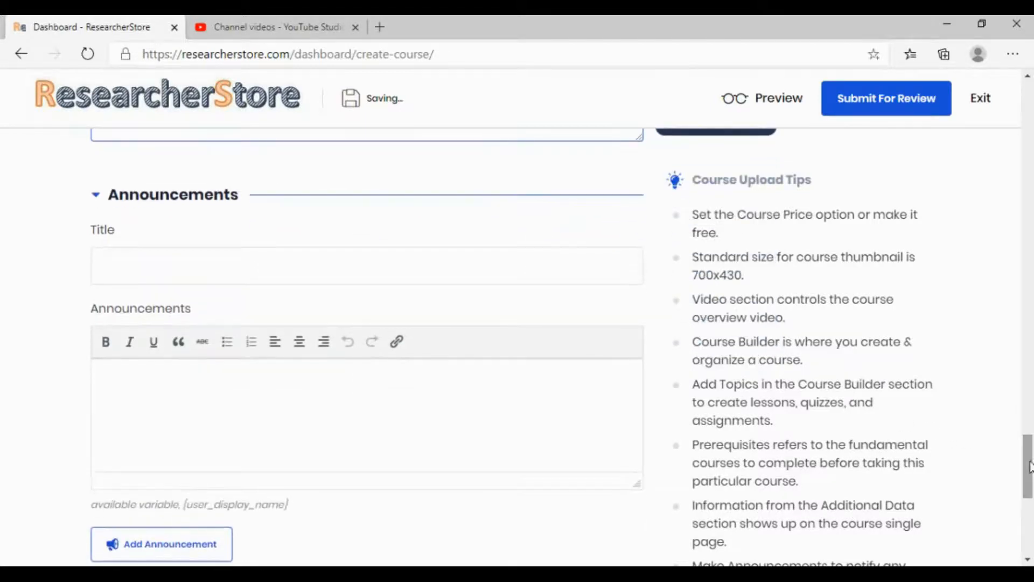
left_click(559, 272)
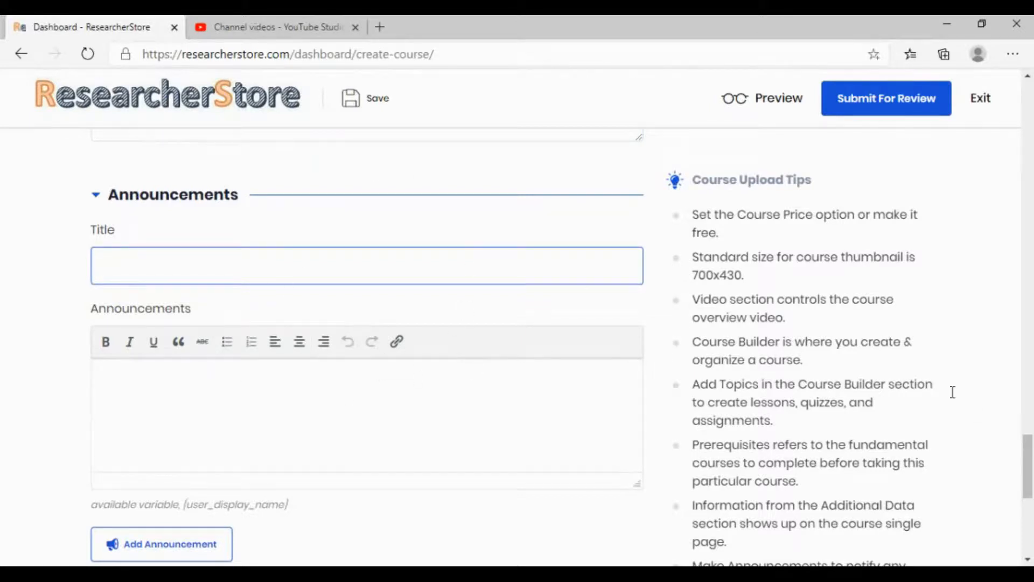
Look at the file upload options for course attachments and close the dialog without choosing a file.
left_click_drag(1032, 457, 1032, 508)
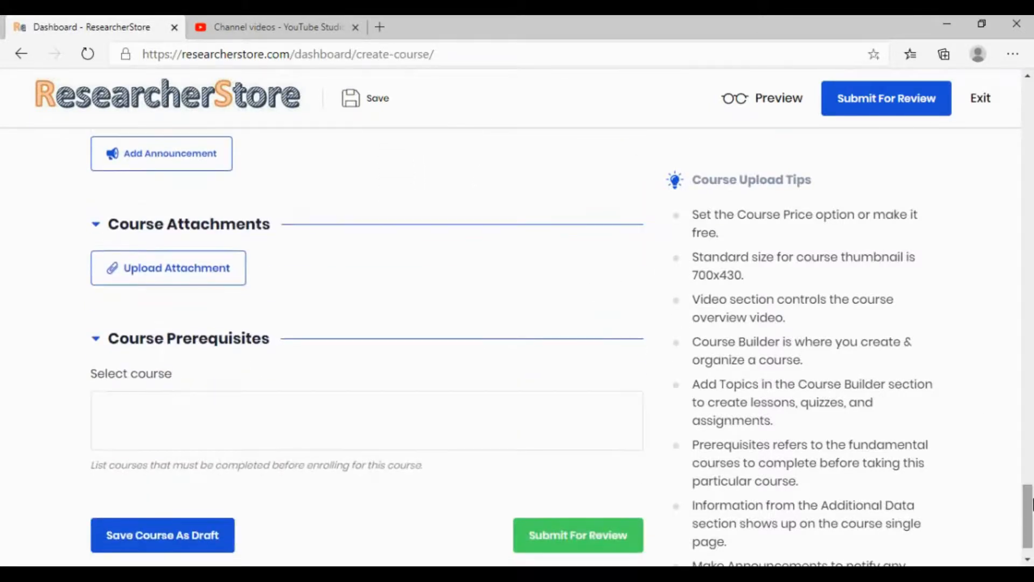
left_click(223, 285)
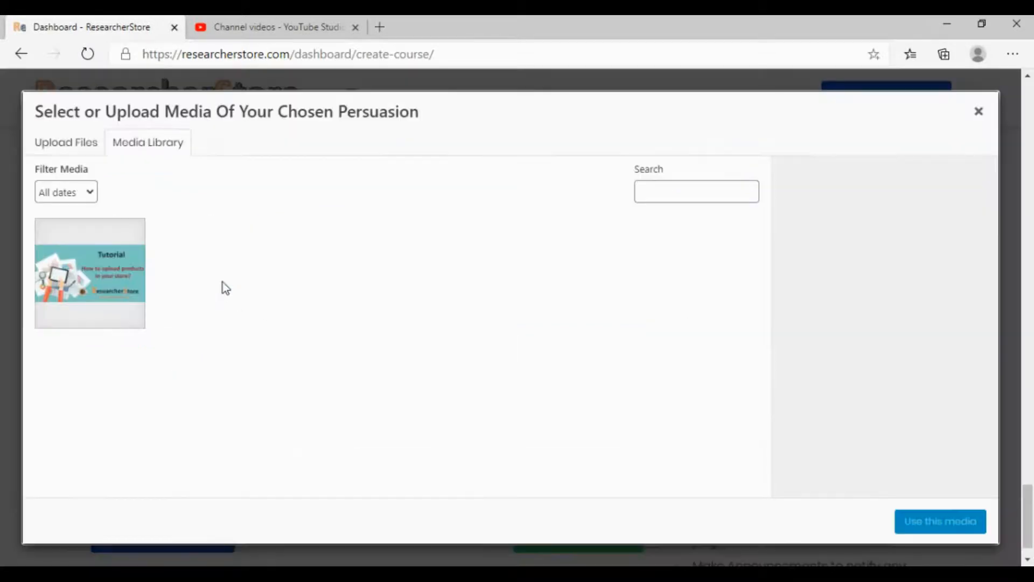
left_click(70, 157)
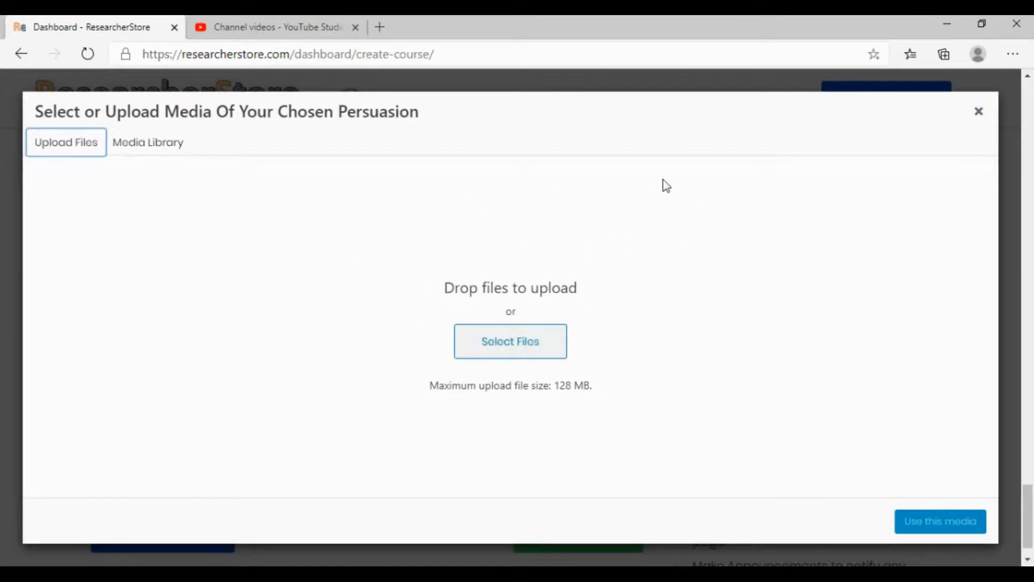
left_click(978, 114)
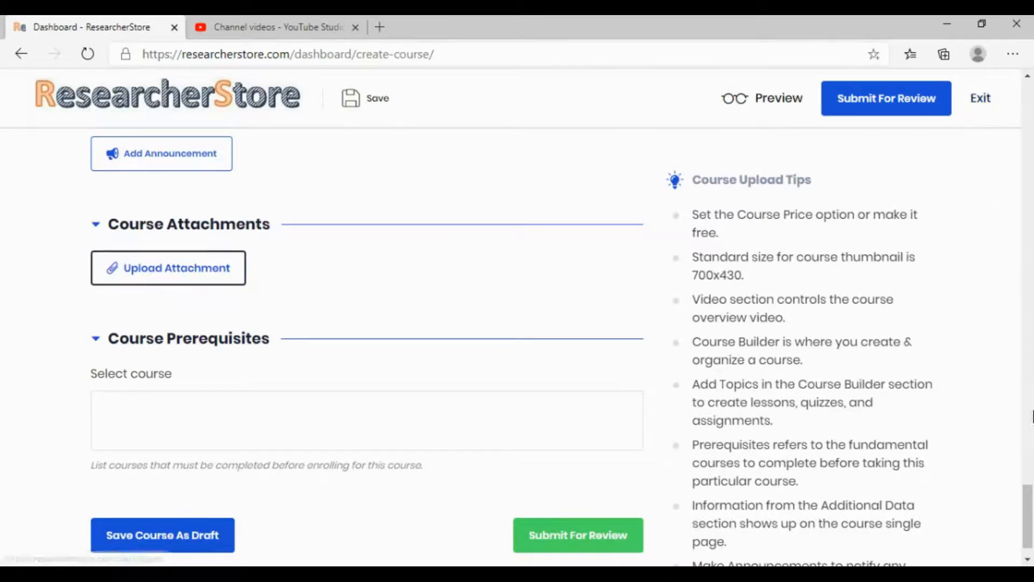
Submit the course for review without selecting any prerequisite course.
left_click_drag(1032, 509, 1031, 517)
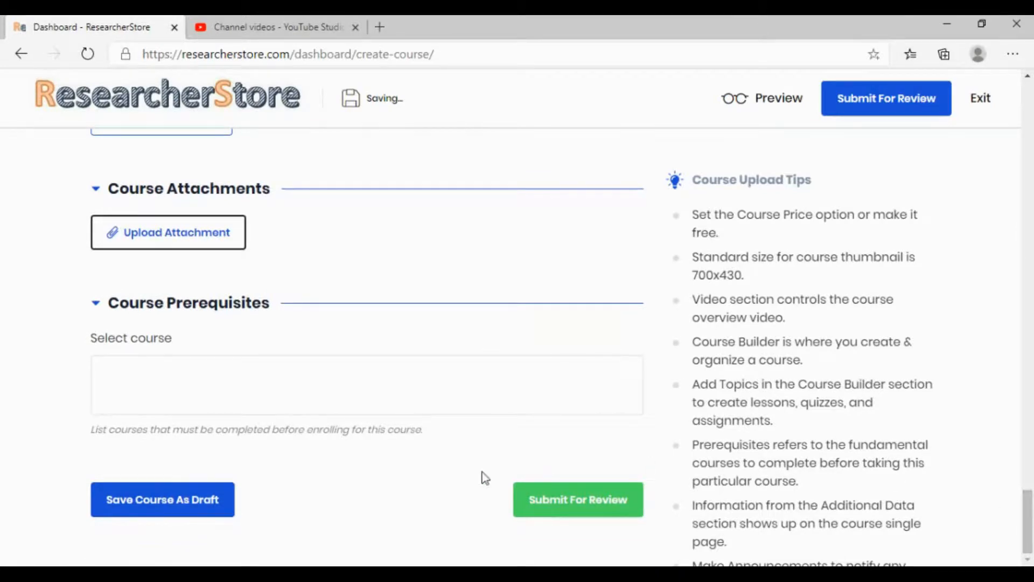
left_click(533, 505)
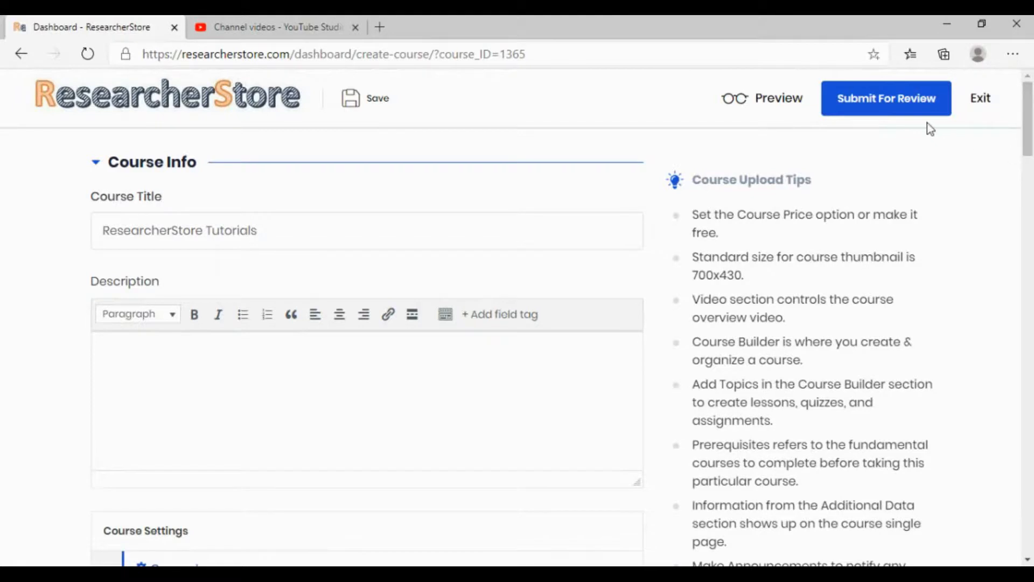
Preview the ResearcherStore Tutorials course page and examine its details, price, intro video, topics and instructor section.
left_click(788, 101)
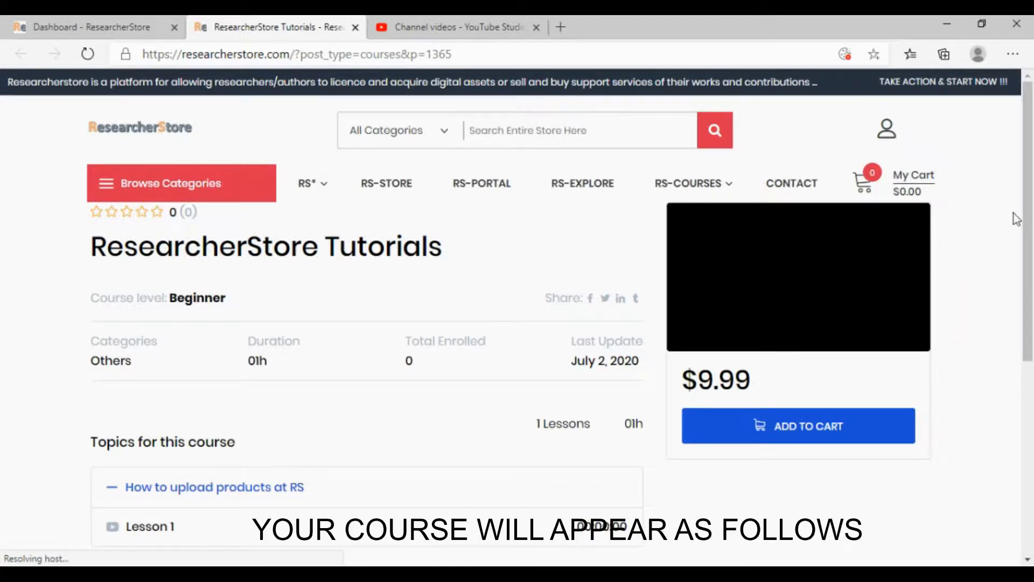
scroll(1024, 215, "down", 2)
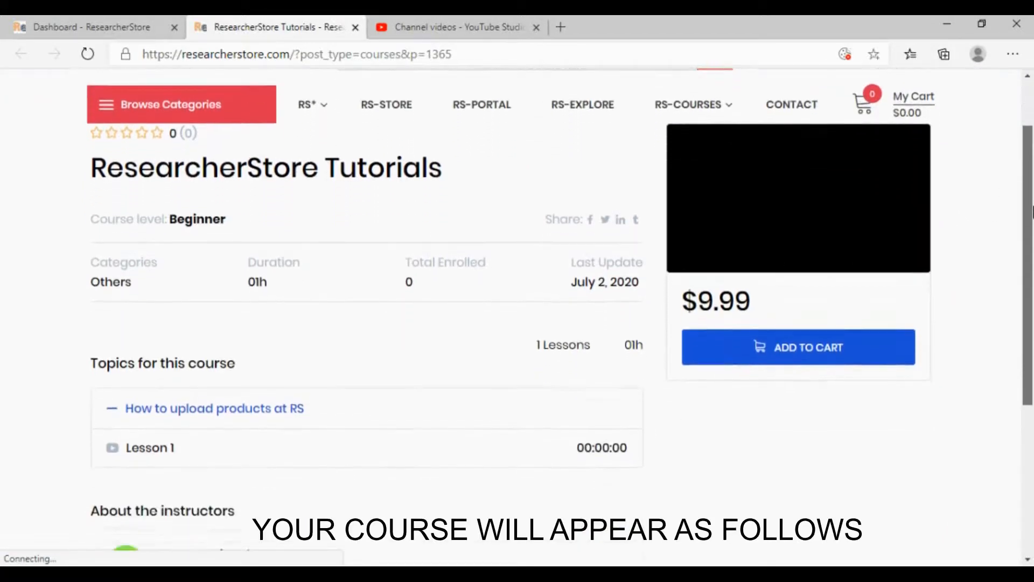
scroll(1032, 212, "down", 3)
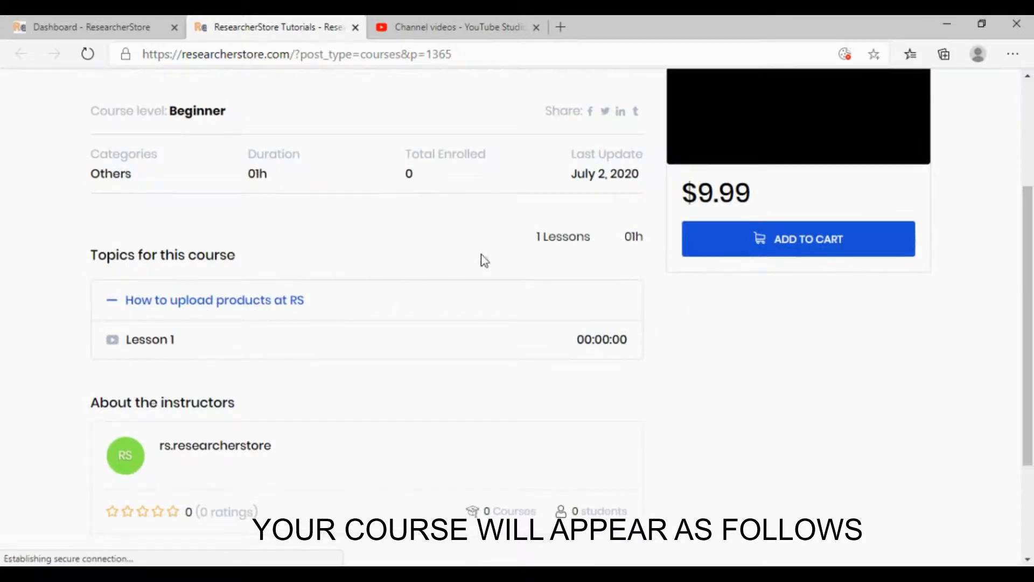
scroll(1031, 220, "up", 1)
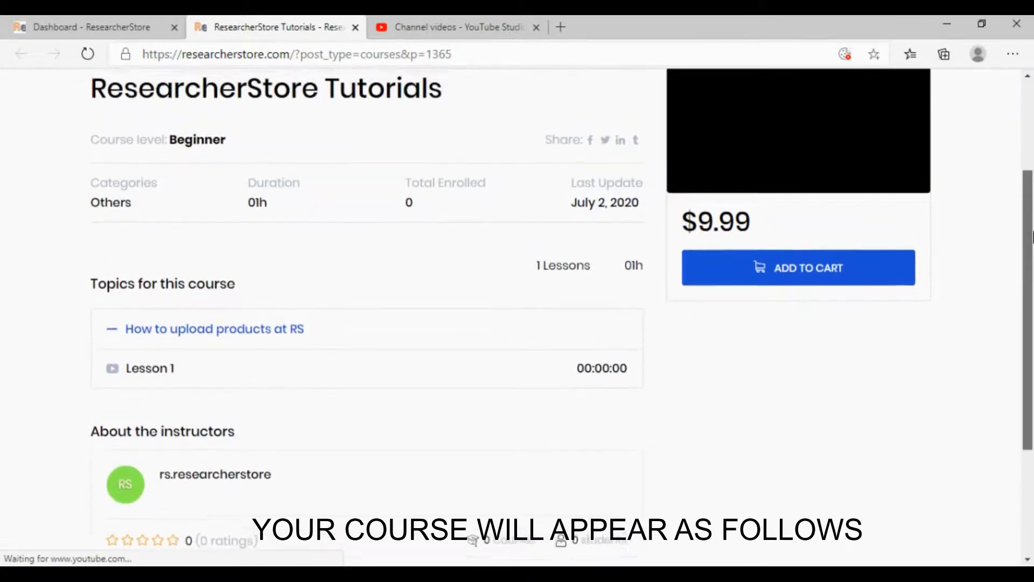
scroll(1031, 219, "up", 1)
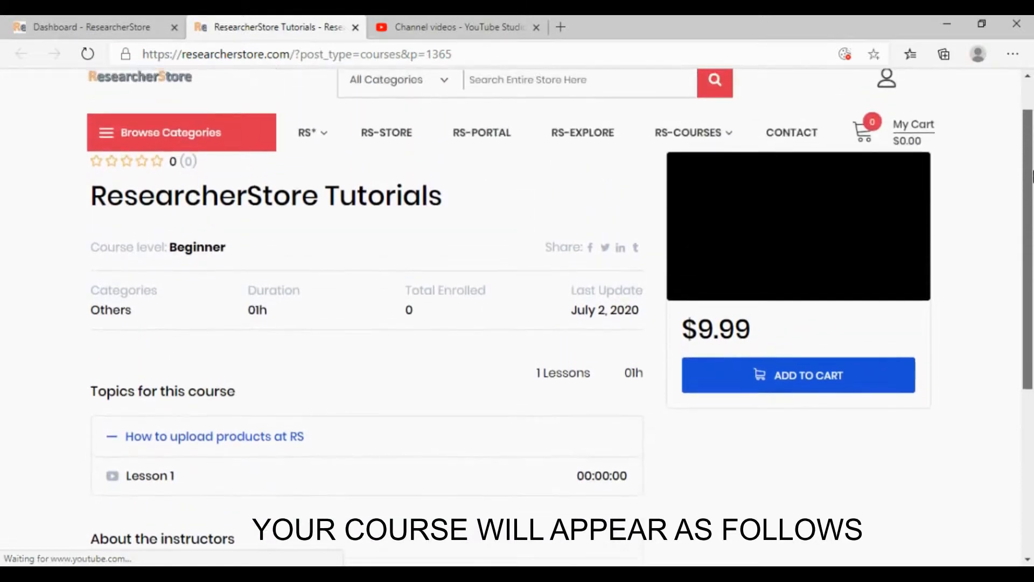
scroll(1032, 215, "down", 1)
left_click_drag(1032, 215, 1030, 145)
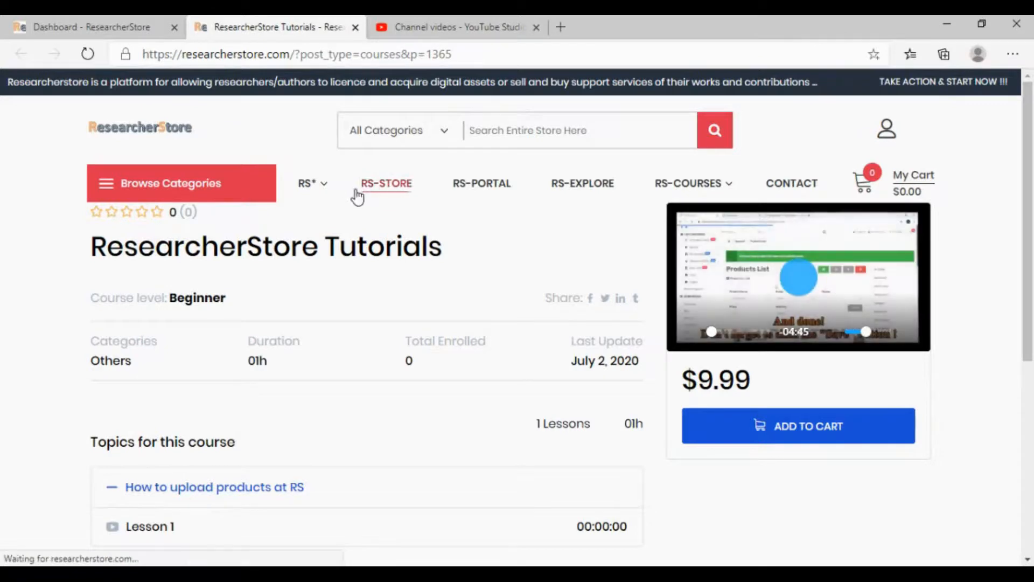
View the list of all courses on the store and open the Courses product category.
left_click(680, 189)
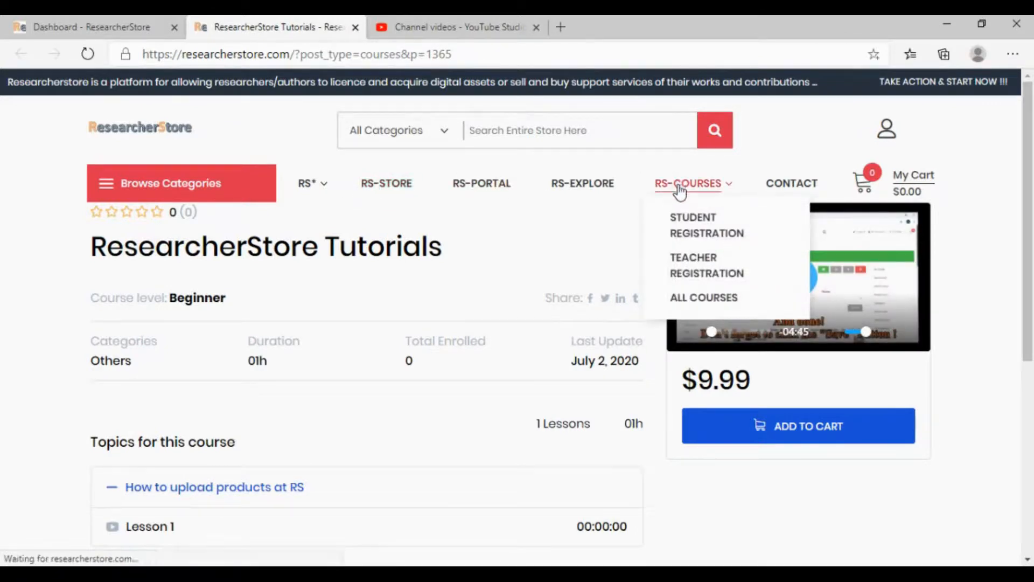
left_click(690, 298)
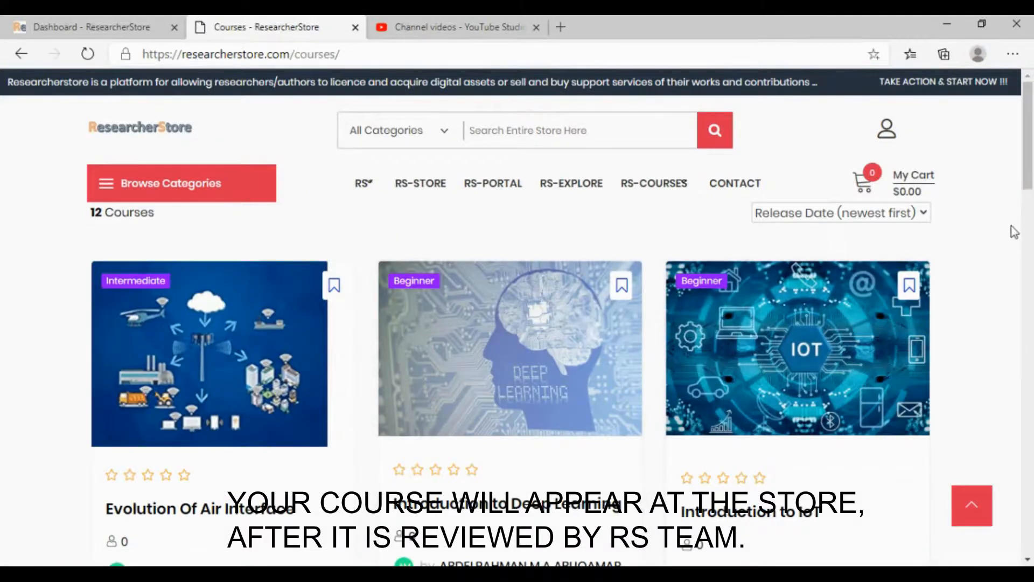
mouse_move(1032, 167)
left_mouse_down()
mouse_move(1032, 214)
mouse_move(1031, 172)
left_mouse_up()
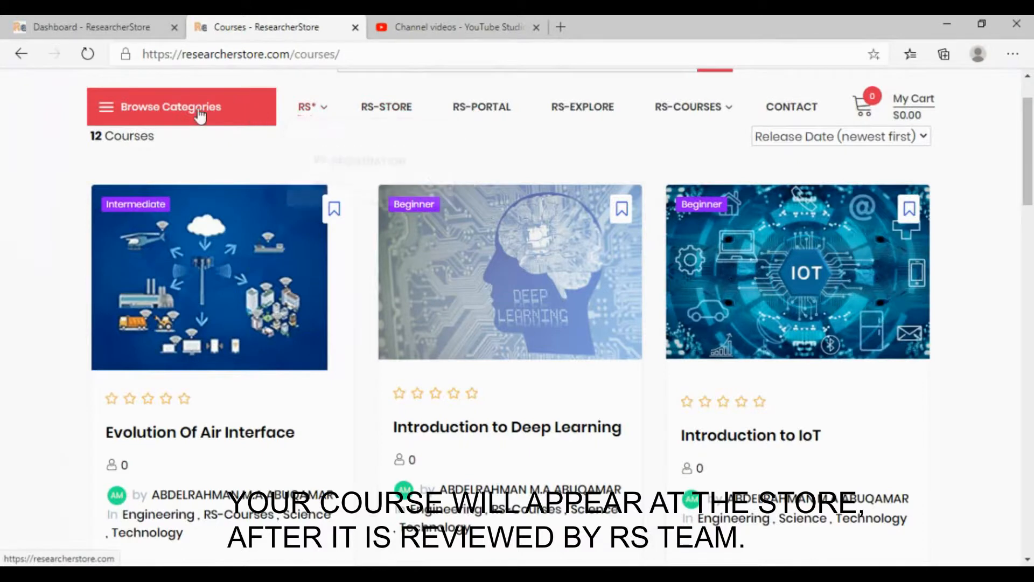
left_click(112, 115)
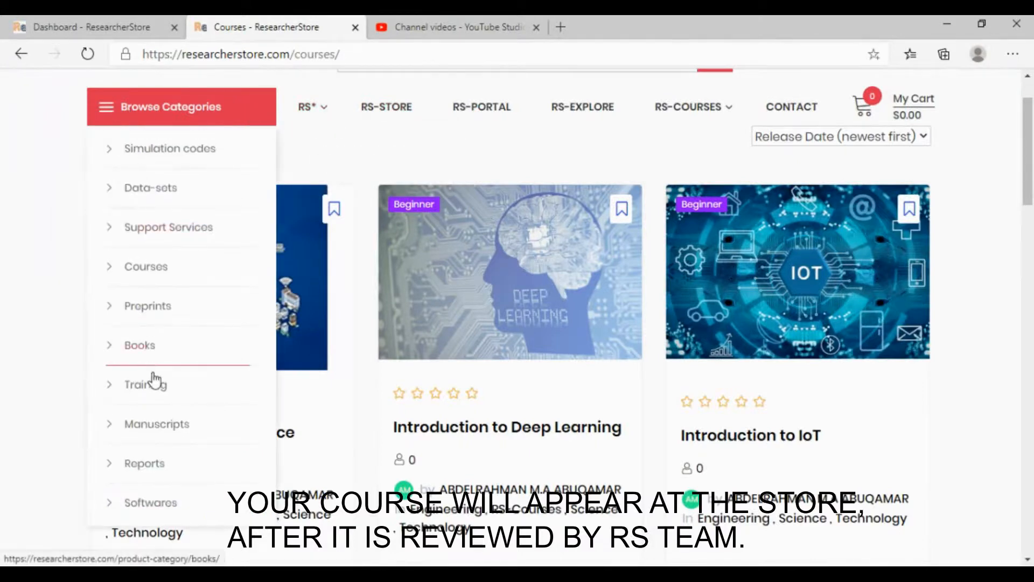
left_click(157, 268)
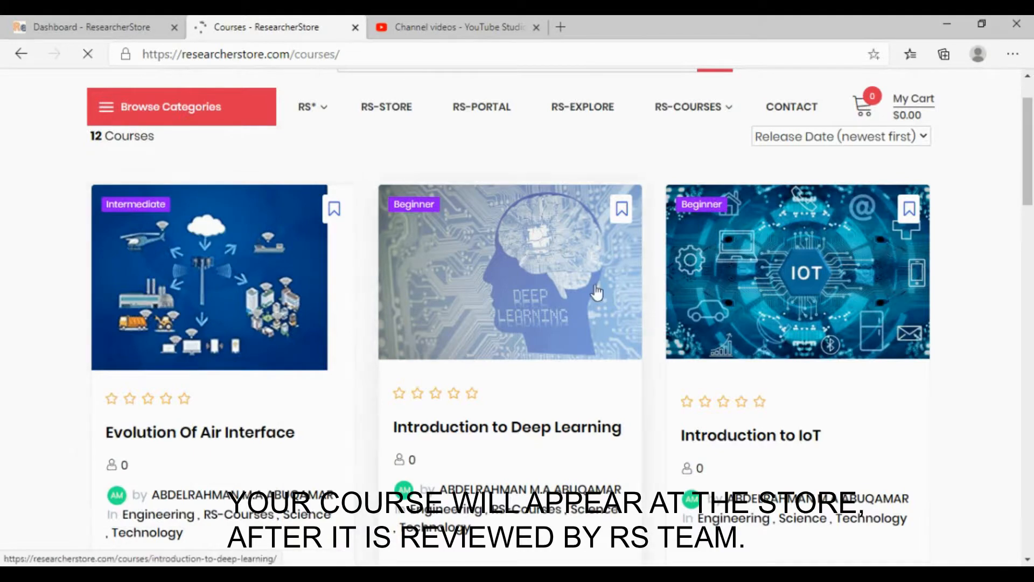